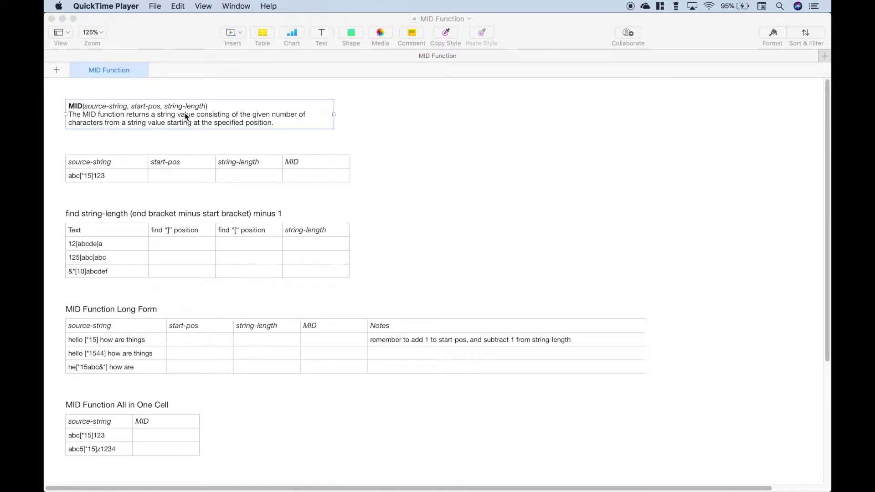
# Bring the MID Function spreadsheet in front of QuickTime by selecting the first table's start-pos cell B2.
pyautogui.click(178, 172)
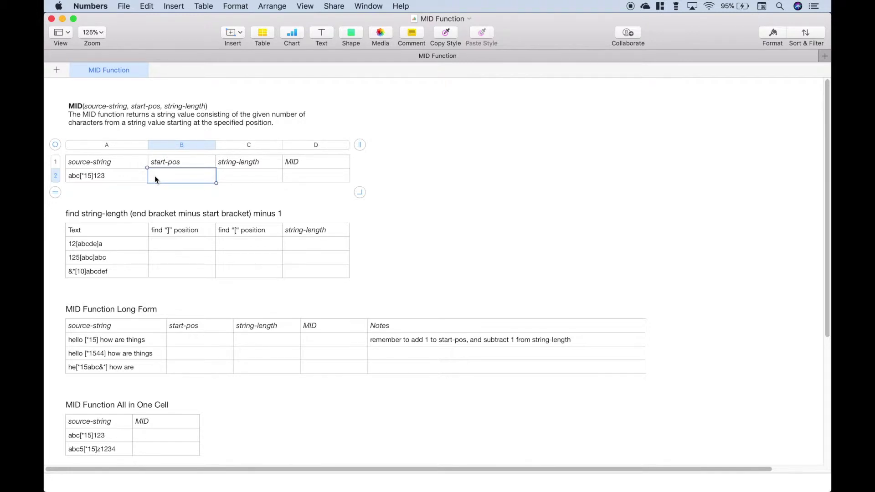
# Enter start-pos 5 and string-length 3 in the first table.
pyautogui.write('5')
pyautogui.click(231, 180)
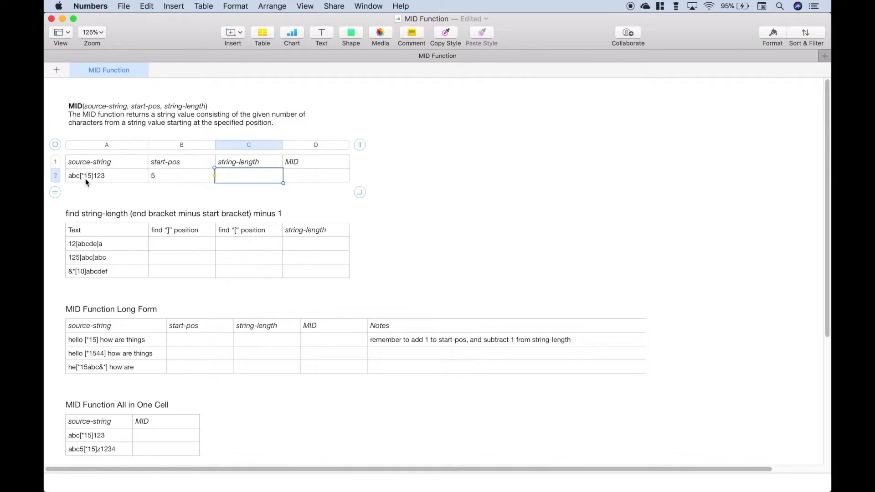
pyautogui.write('3')
# Enter =MID(A2,B2,C2) in D2 so it returns *15 from abc[*15]123.
pyautogui.click(334, 175)
pyautogui.write('=')
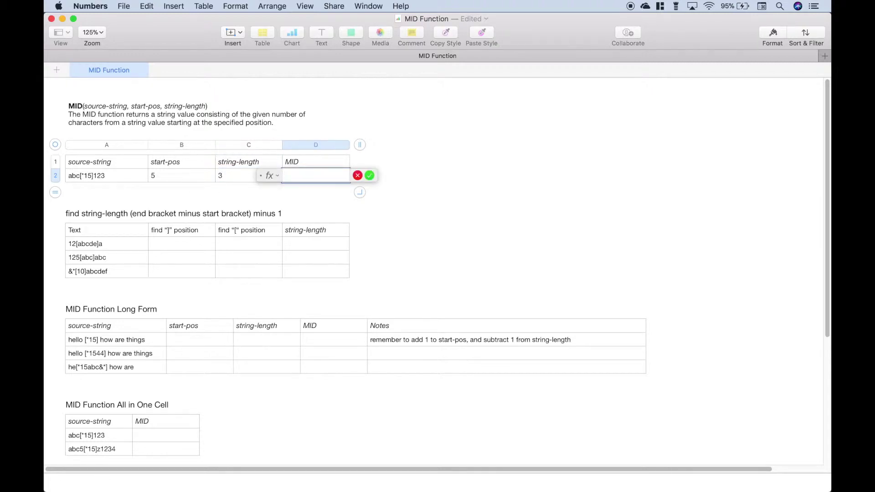
pyautogui.write('mid')
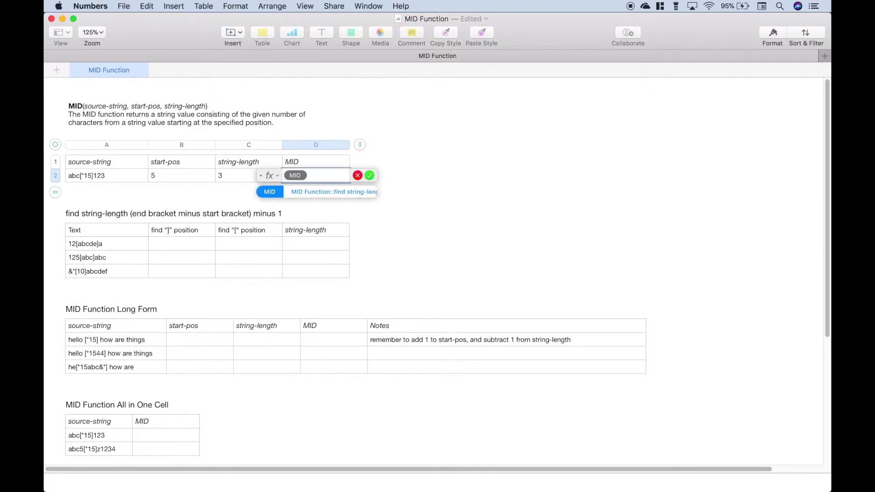
pyautogui.press('Return')
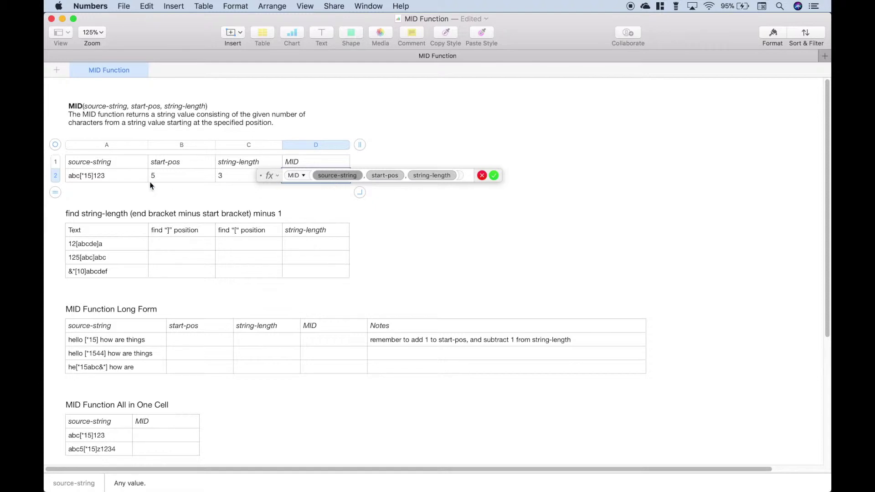
pyautogui.click(121, 177)
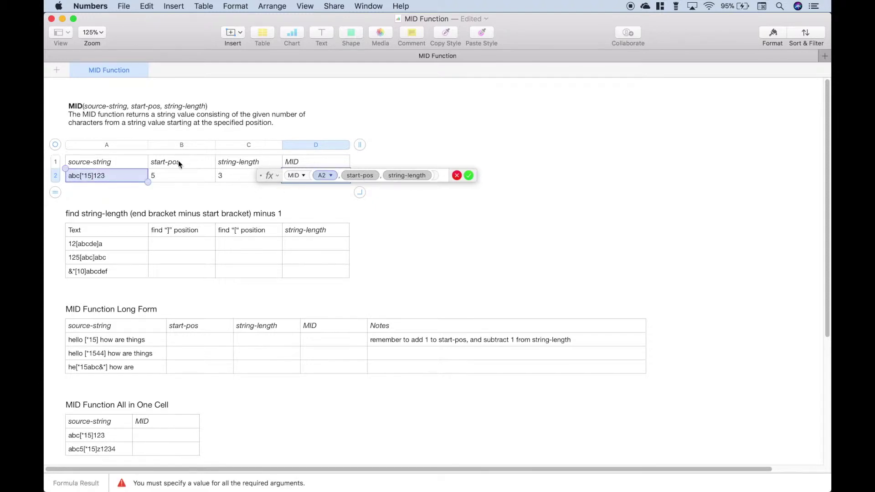
pyautogui.click(173, 176)
pyautogui.click(241, 177)
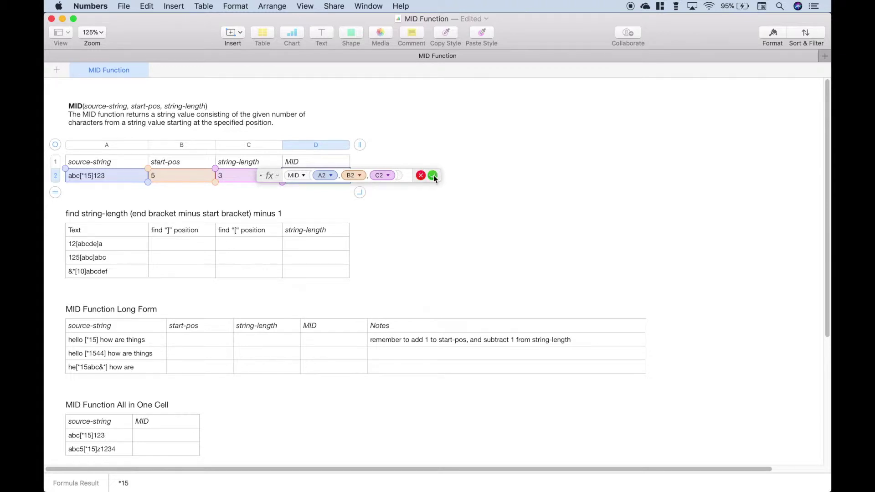
pyautogui.click(433, 175)
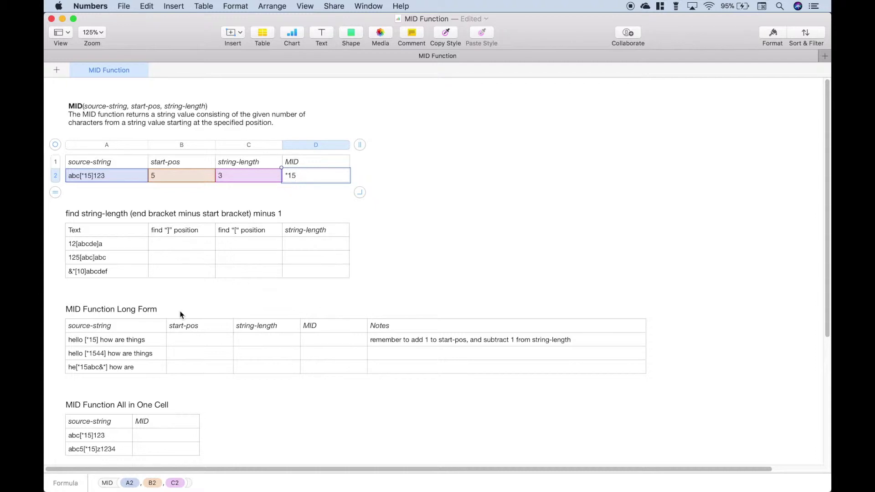
pyautogui.click(146, 342)
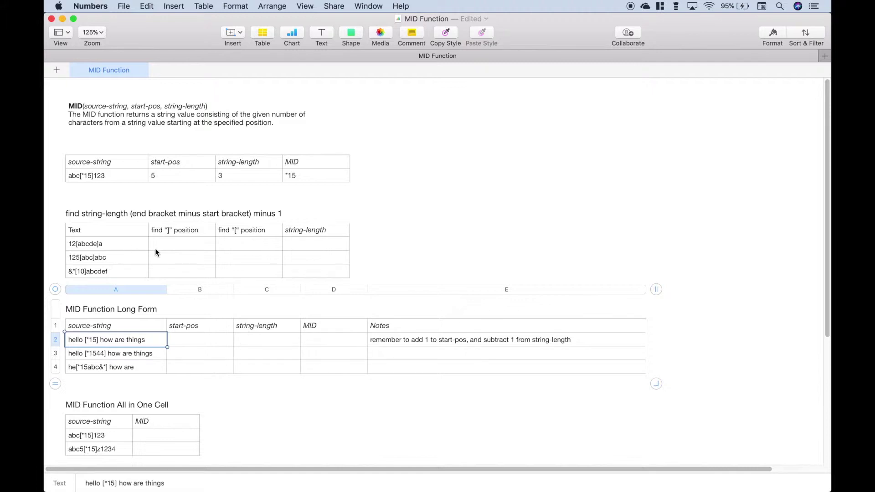
pyautogui.click(130, 246)
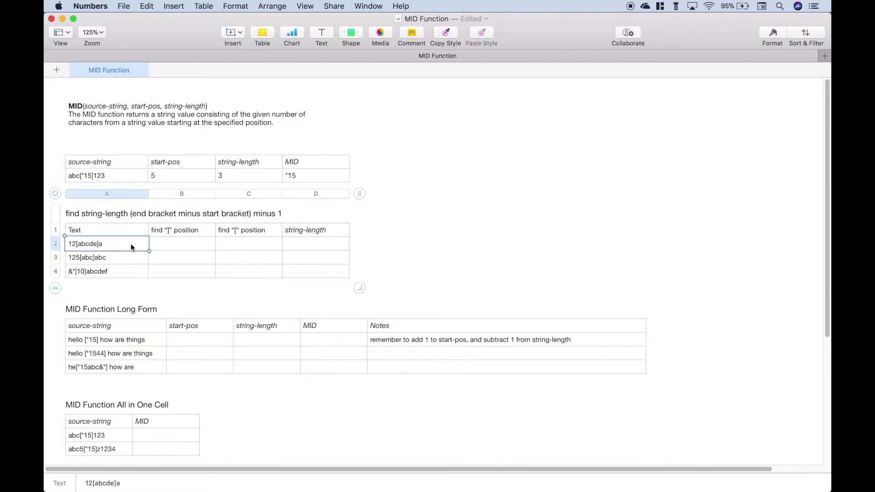
pyautogui.click(176, 246)
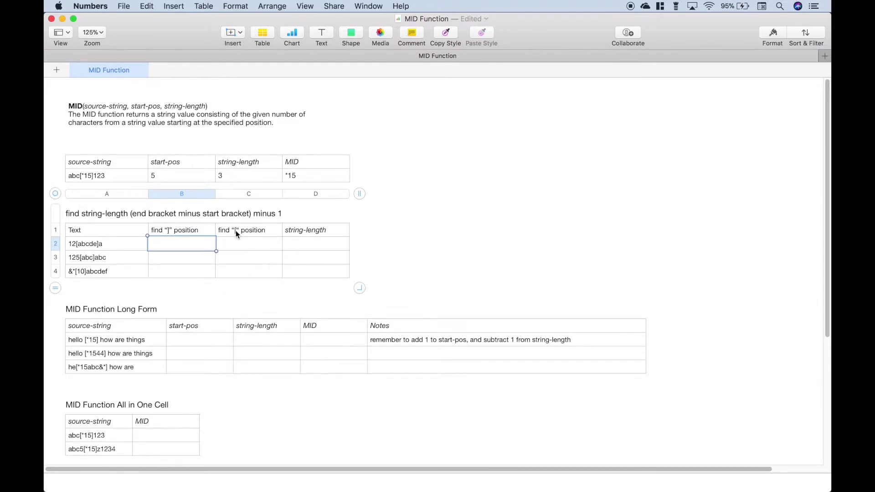
# Enter =FIND("]",A2) in B2 of the find table, returning 9.
pyautogui.write('=find')
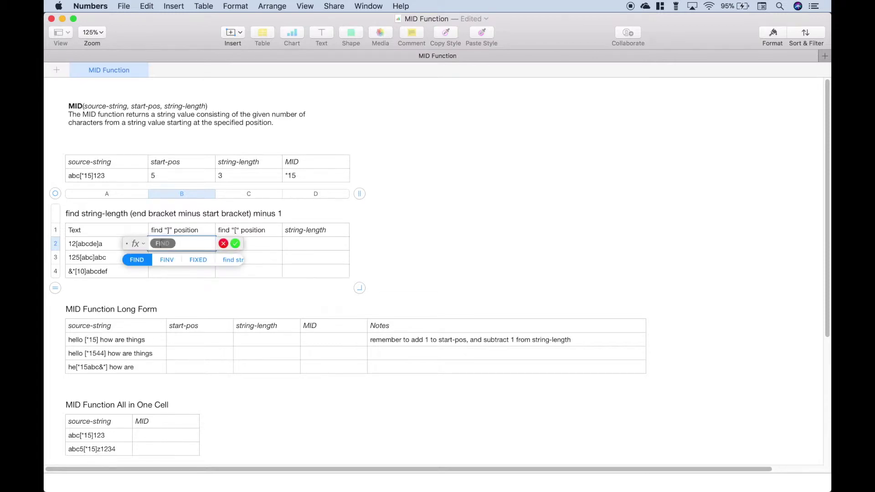
pyautogui.press('Return')
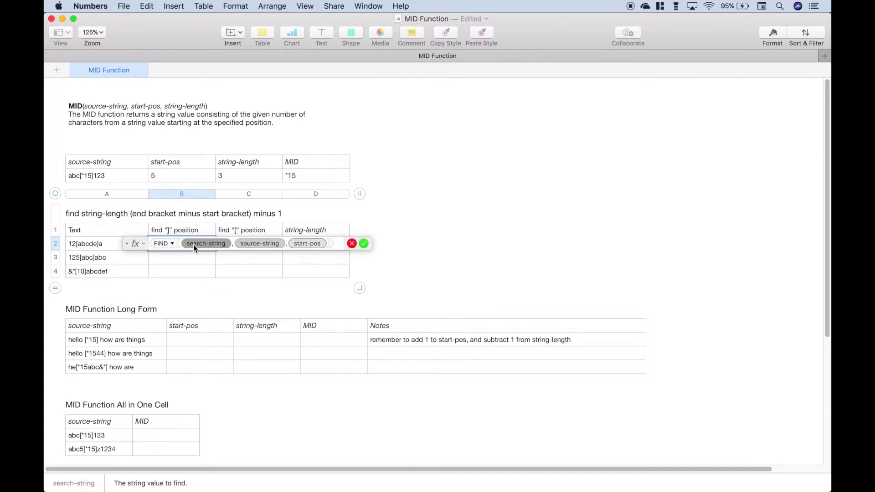
pyautogui.write('"]"')
pyautogui.click(211, 244)
pyautogui.click(87, 244)
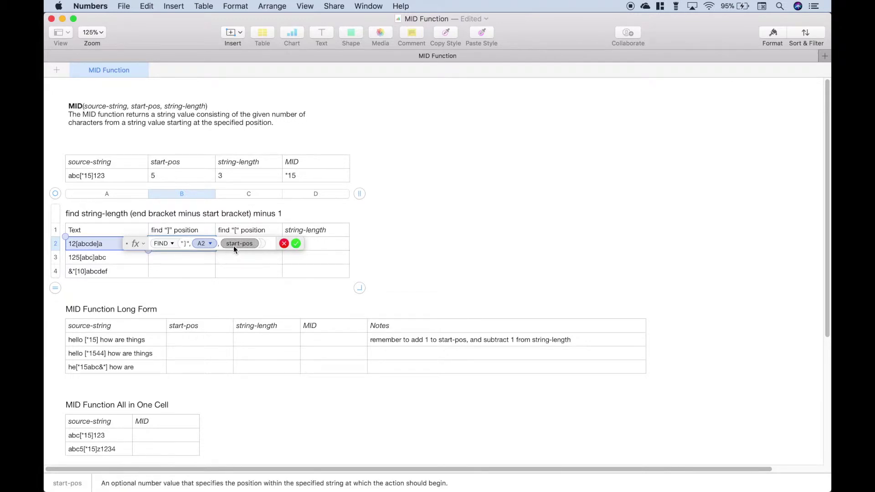
pyautogui.press('BackSpace')
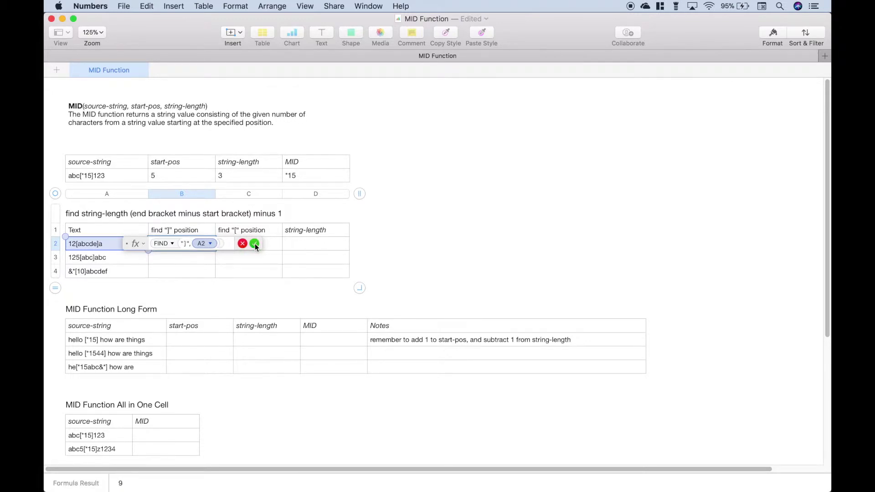
pyautogui.click(254, 244)
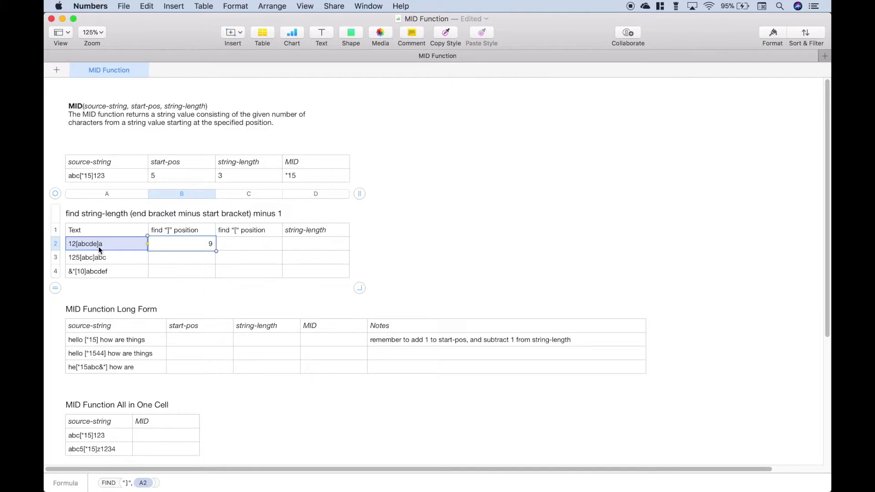
# Enter =FIND("[",A2) in C2, returning 3, without the optional start-pos.
pyautogui.click(232, 245)
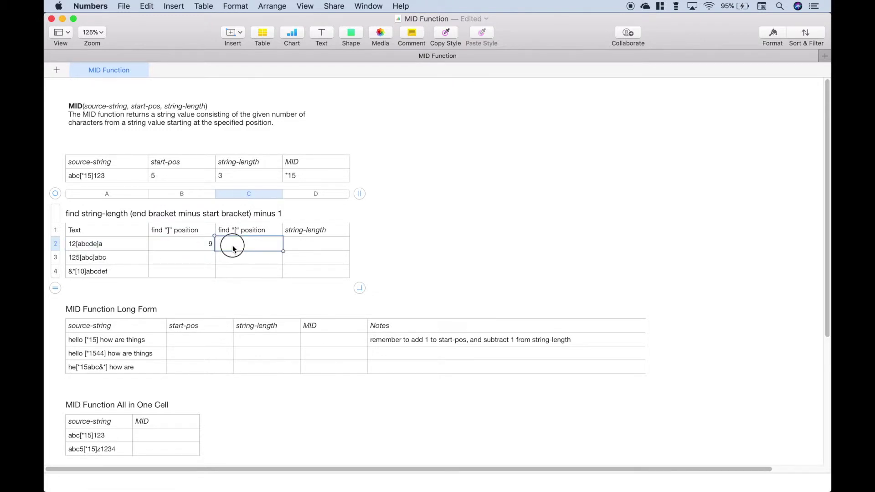
pyautogui.write('=fi')
pyautogui.press('Return')
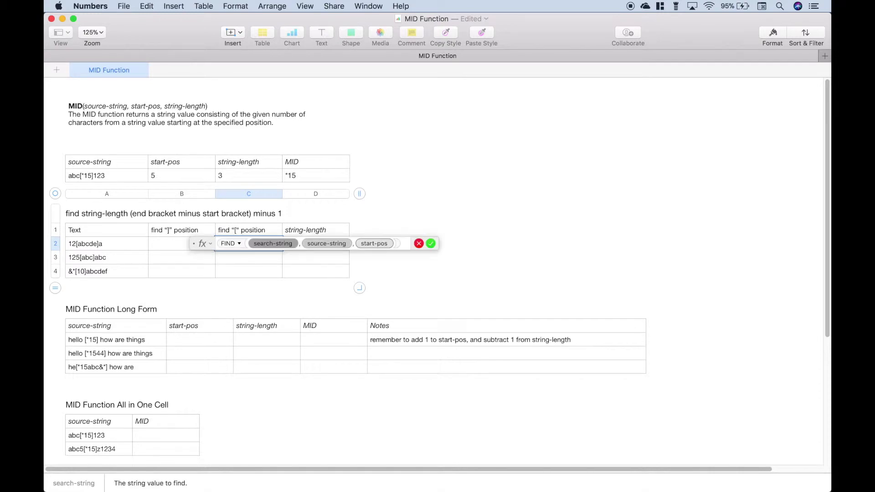
pyautogui.write('"["')
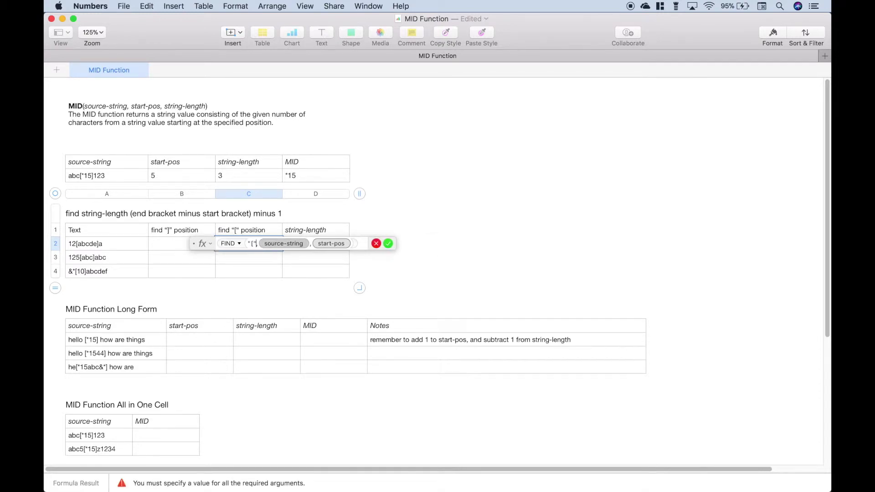
pyautogui.click(291, 246)
pyautogui.click(114, 246)
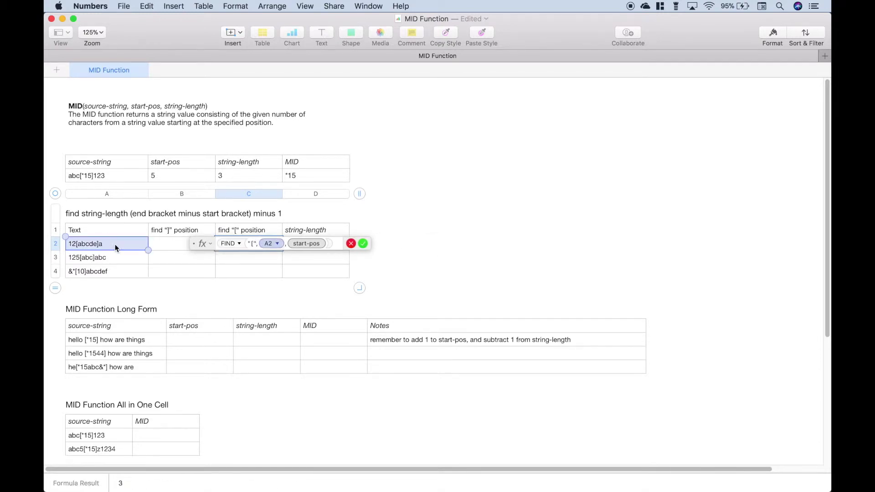
pyautogui.click(297, 244)
pyautogui.press('BackSpace')
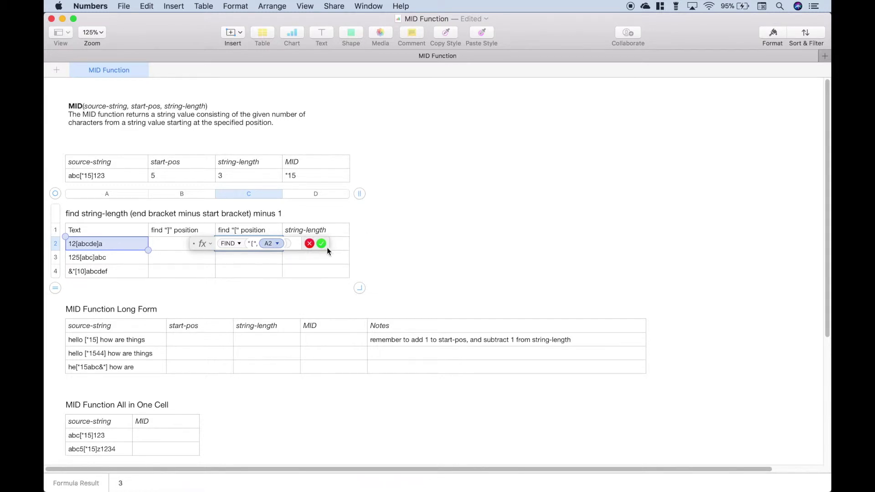
pyautogui.press('Return')
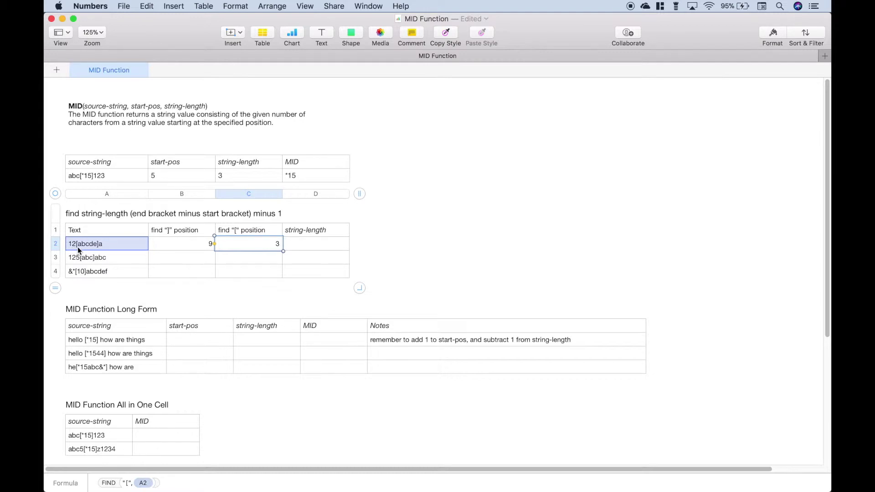
pyautogui.click(294, 244)
# Enter =B2-C2-1 in the find table's string-length cell D2, giving 5.
pyautogui.write('=')
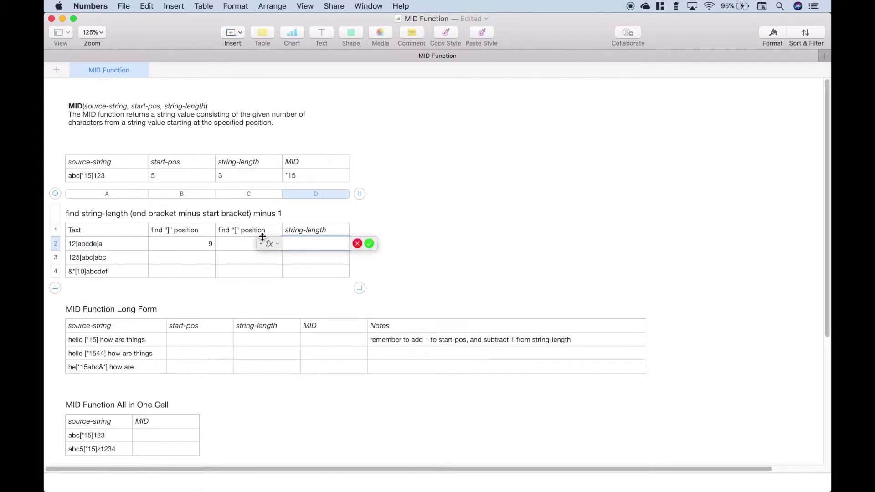
pyautogui.click(206, 245)
pyautogui.write('-')
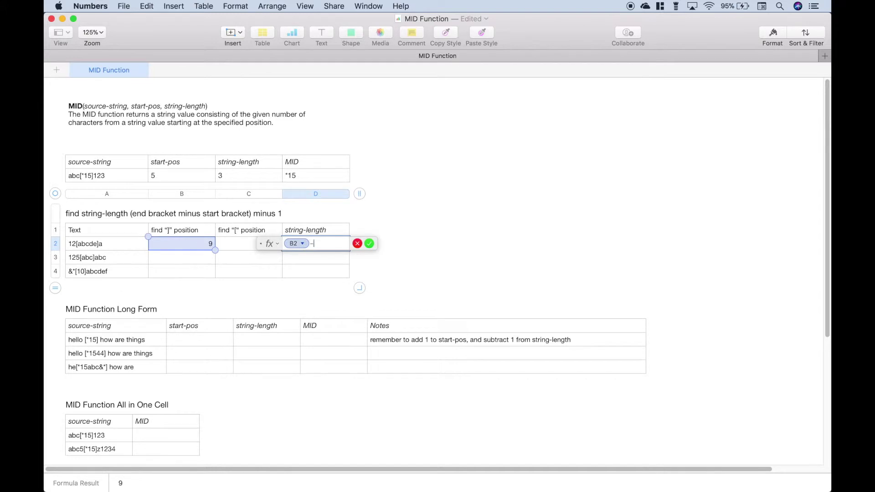
pyautogui.click(238, 243)
pyautogui.write('-1')
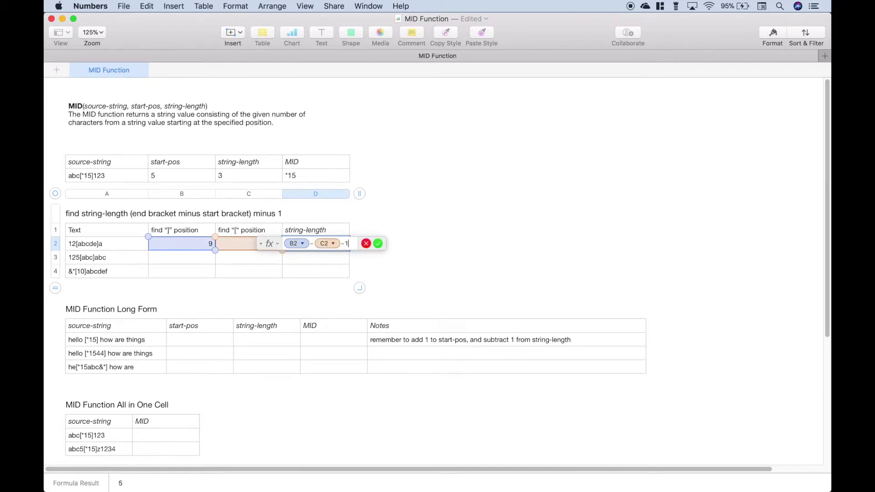
pyautogui.press('Return')
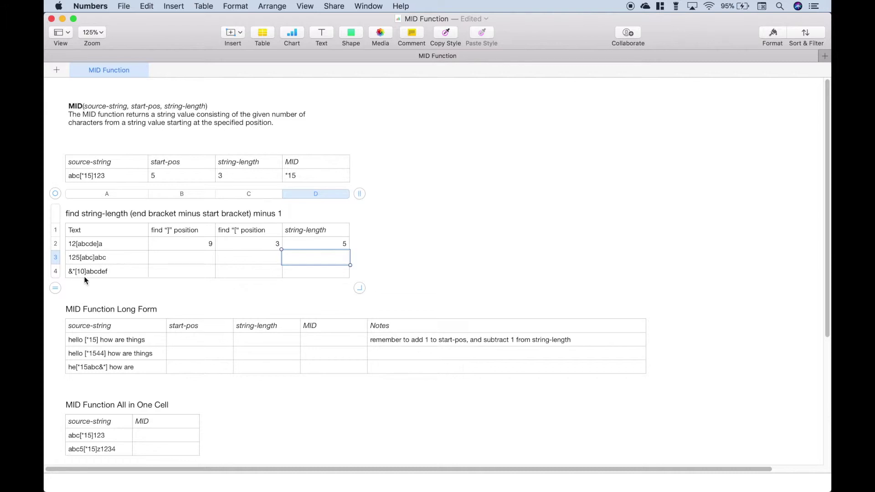
# Fill B2:D2 down to rows 3 and 4, giving string-lengths 3 and 2.
pyautogui.click(178, 245)
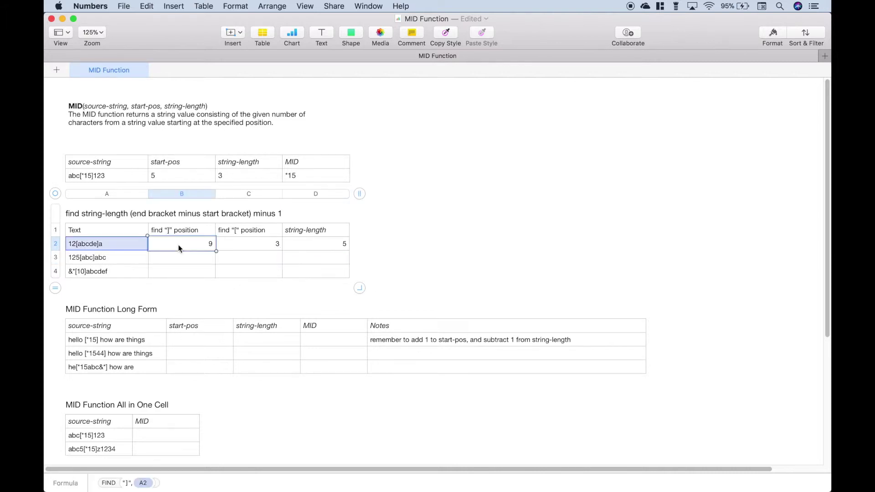
pyautogui.hotkey('shift', 'Right')
pyautogui.hotkey('shift', 'Right')
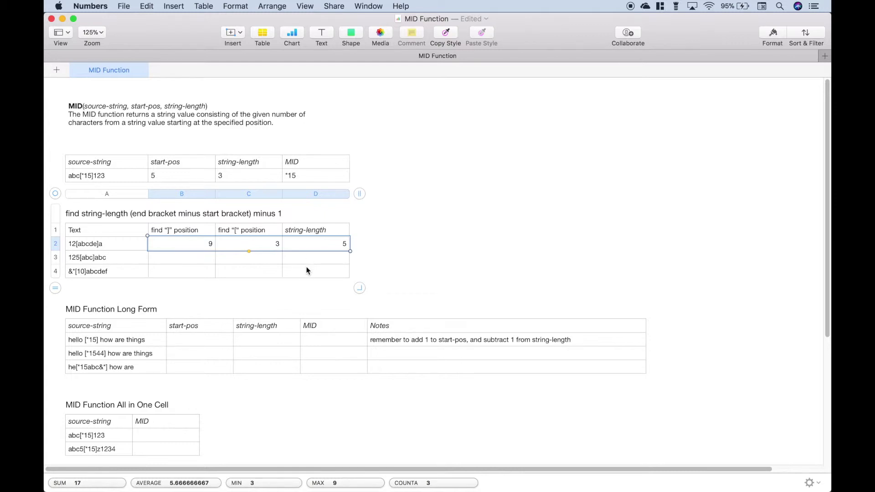
pyautogui.moveTo(249, 251); pyautogui.dragTo(249, 273)
pyautogui.click(329, 257)
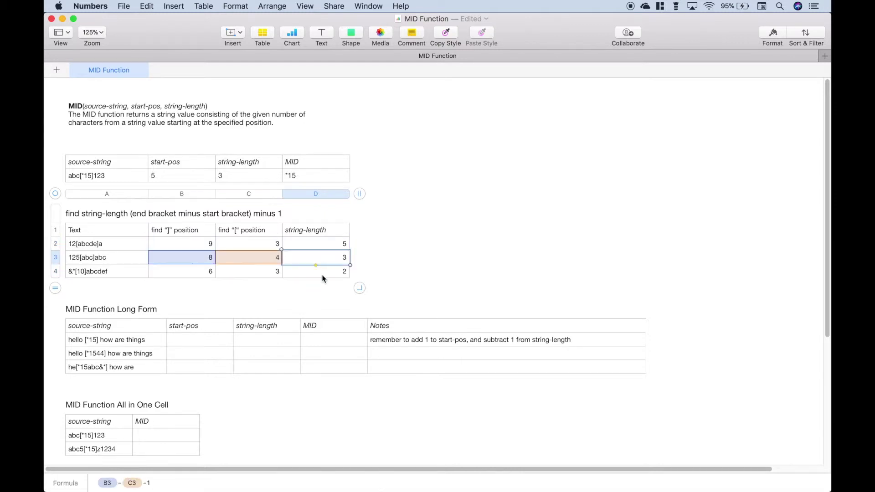
pyautogui.click(322, 275)
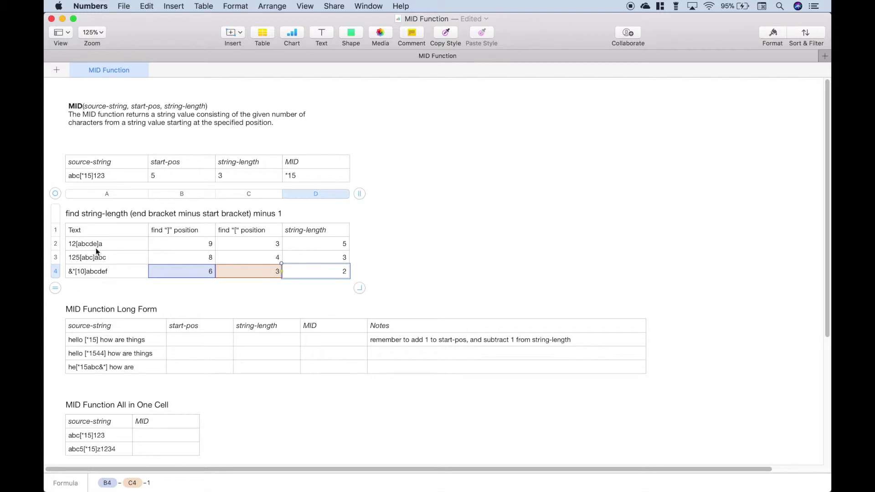
pyautogui.click(262, 341)
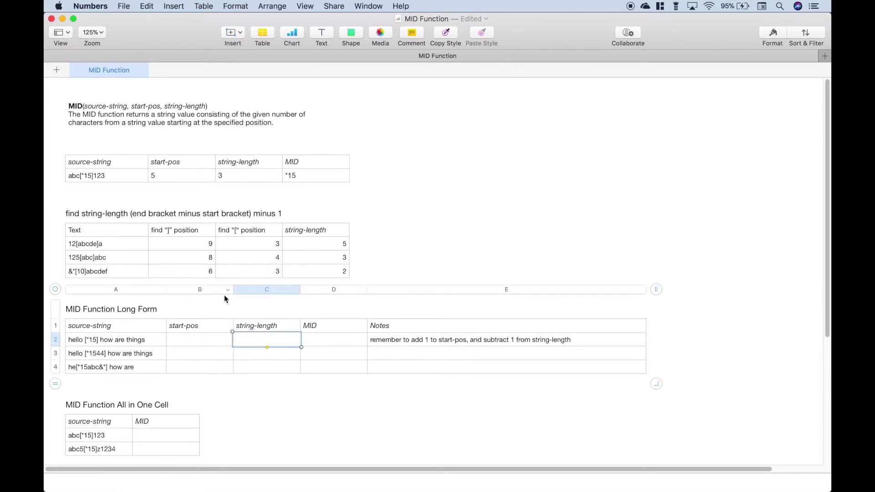
# Enter =FIND("[",A2) in the Long Form table's first start-pos cell.
pyautogui.click(196, 341)
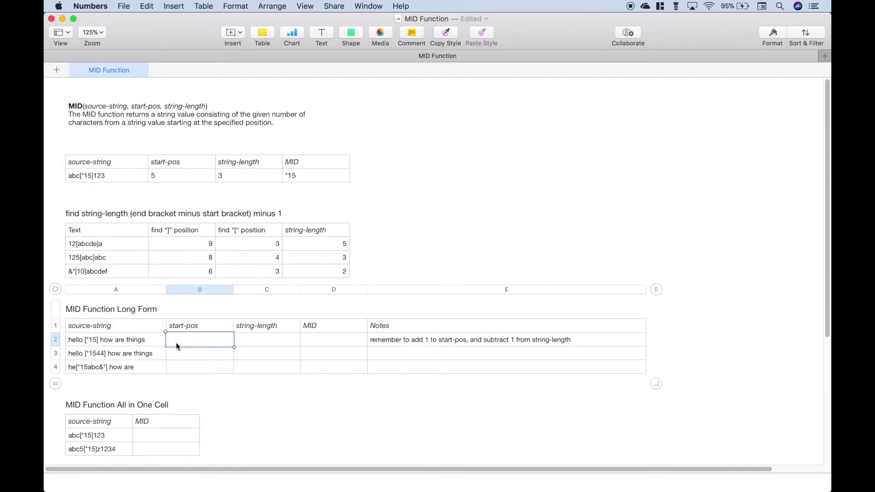
pyautogui.write('=fi')
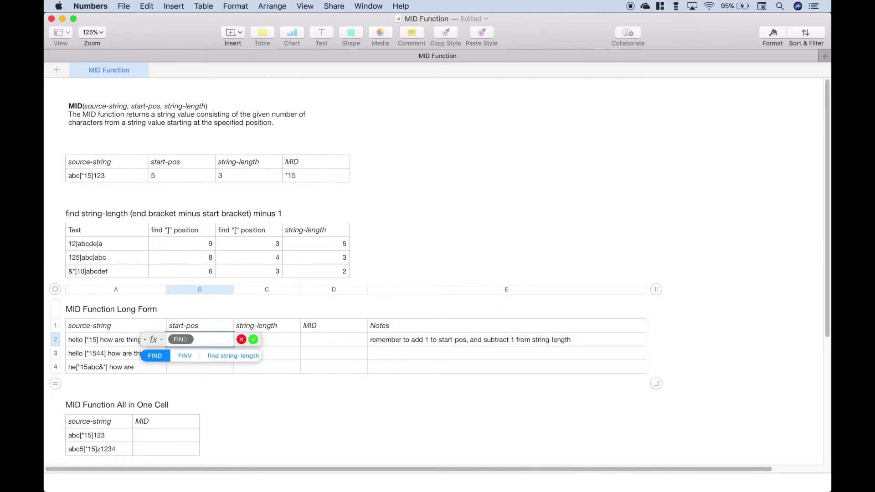
pyautogui.press('Return')
pyautogui.write('"source-string, start-pos')
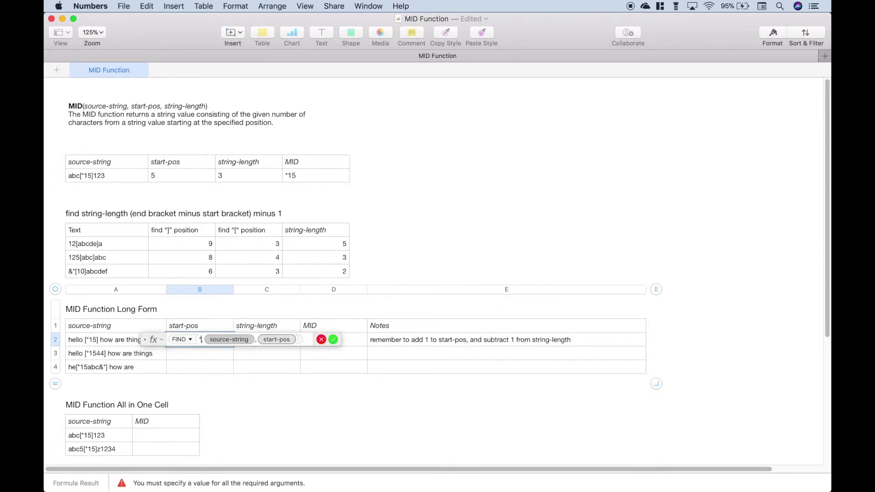
pyautogui.write('[",')
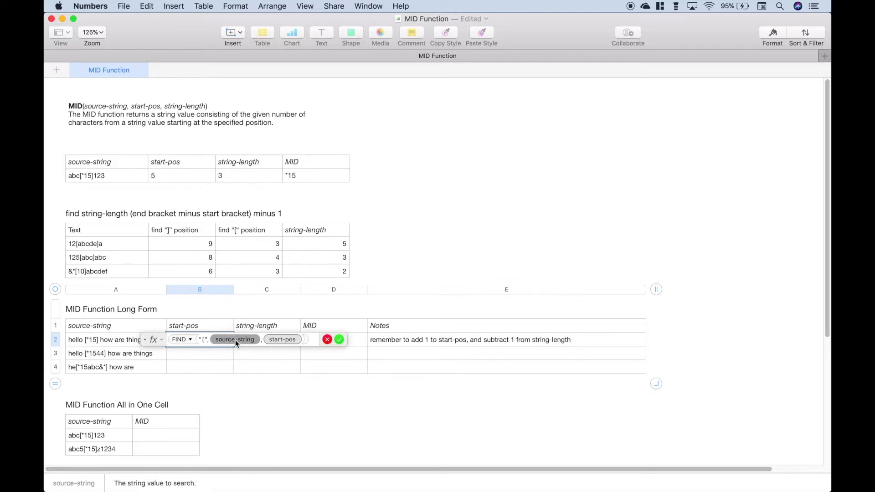
pyautogui.click(127, 341)
pyautogui.click(253, 339)
pyautogui.press('BackSpace')
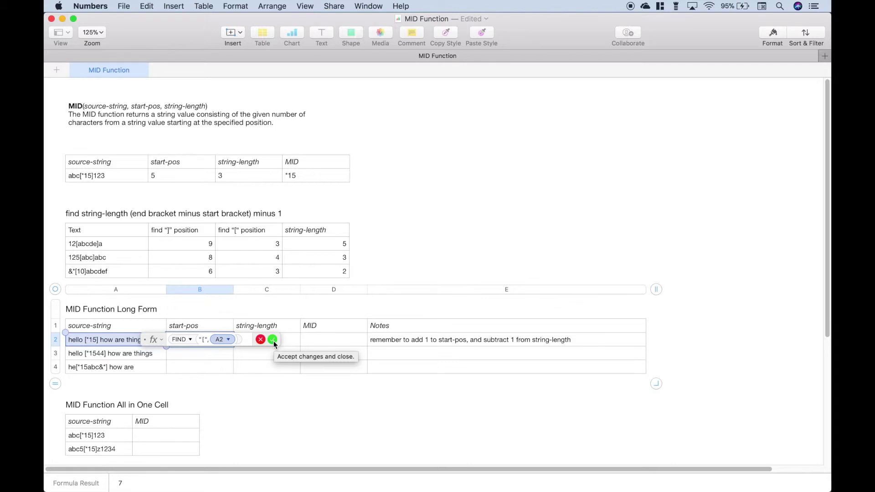
pyautogui.click(273, 340)
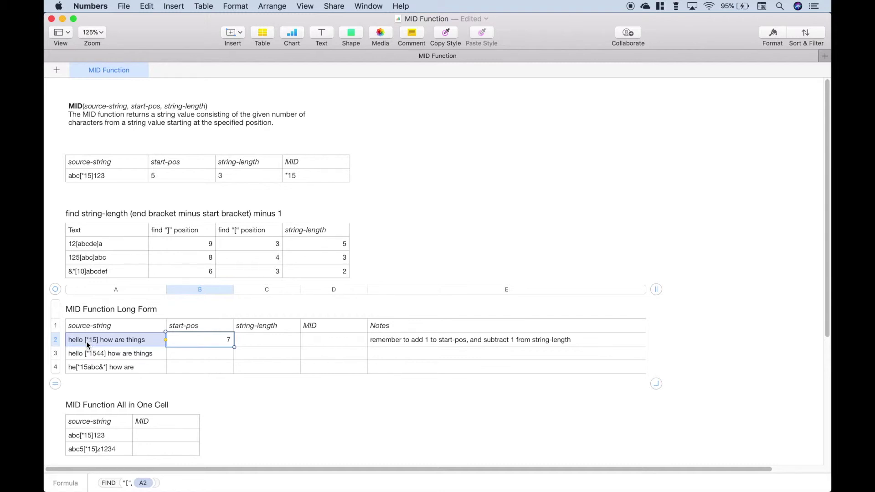
# Append +1 to the start-pos formula so it shows 8.
pyautogui.doubleClick(193, 339)
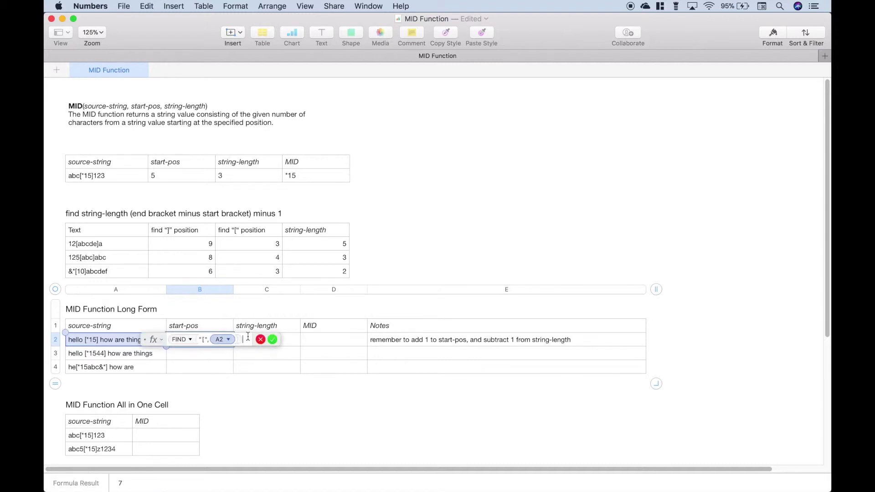
pyautogui.write('+1')
pyautogui.click(282, 341)
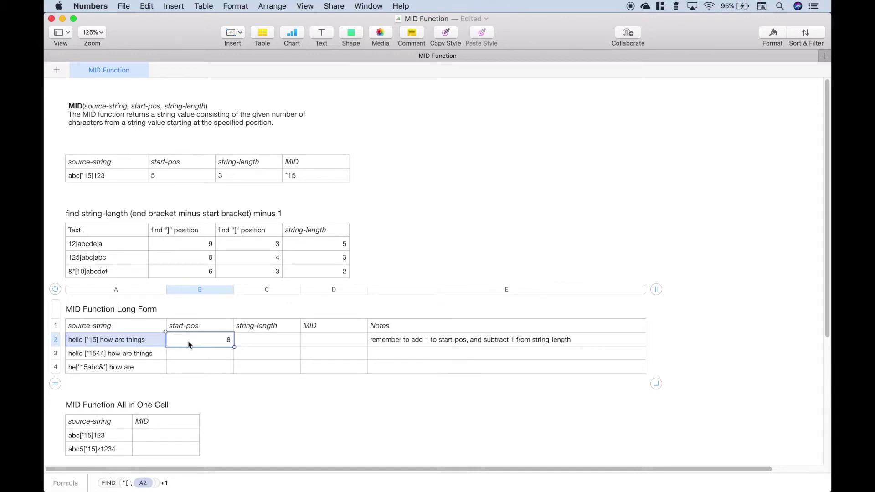
pyautogui.click(258, 340)
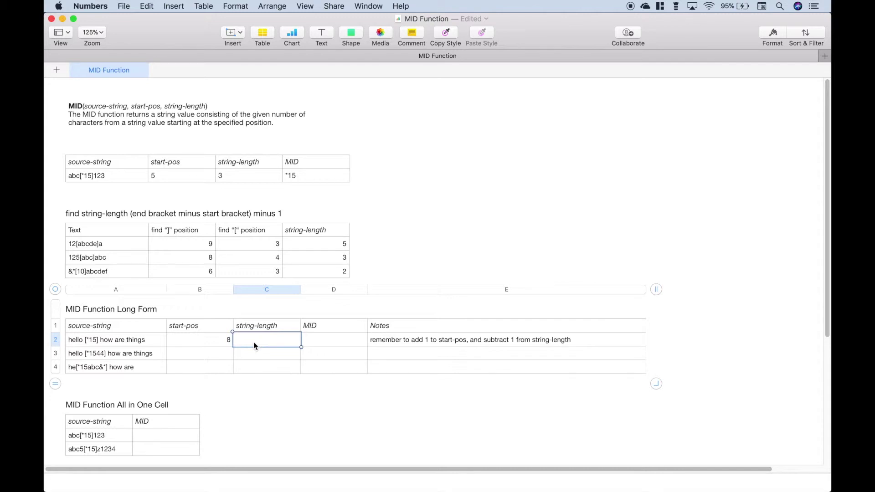
pyautogui.click(197, 244)
# Enter =FIND("]",A2)-FIND("[",A2) in the Long Form's first string-length cell, evaluating to 4.
pyautogui.click(260, 340)
pyautogui.write('=find')
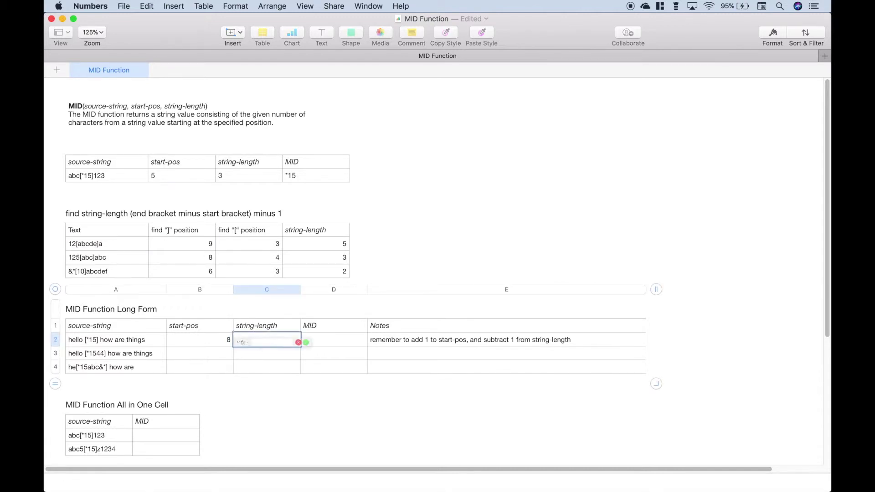
pyautogui.press('Return')
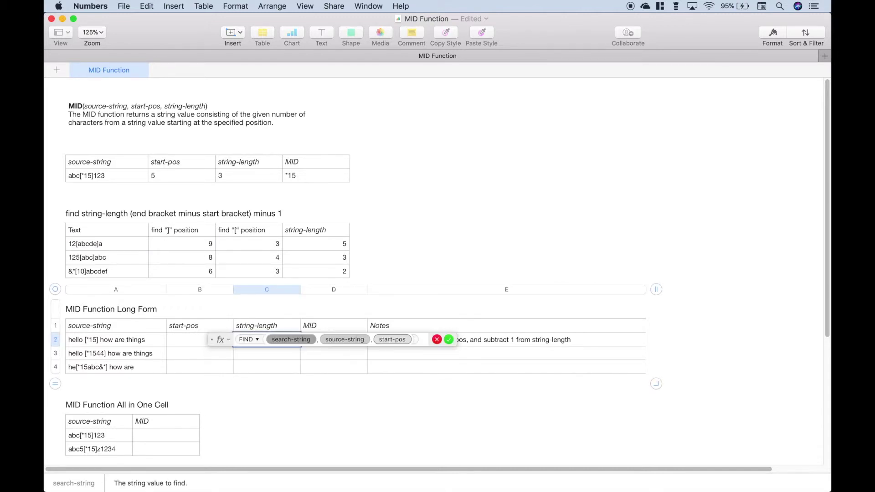
pyautogui.write('"')
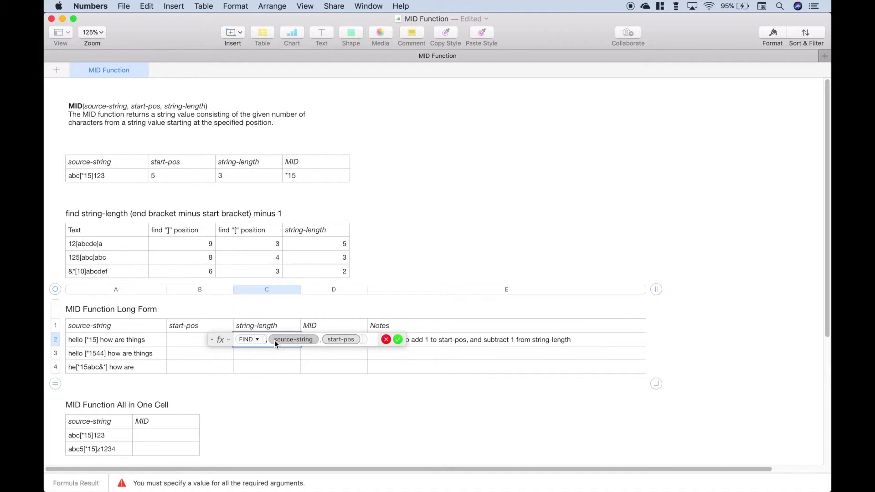
pyautogui.write(']",')
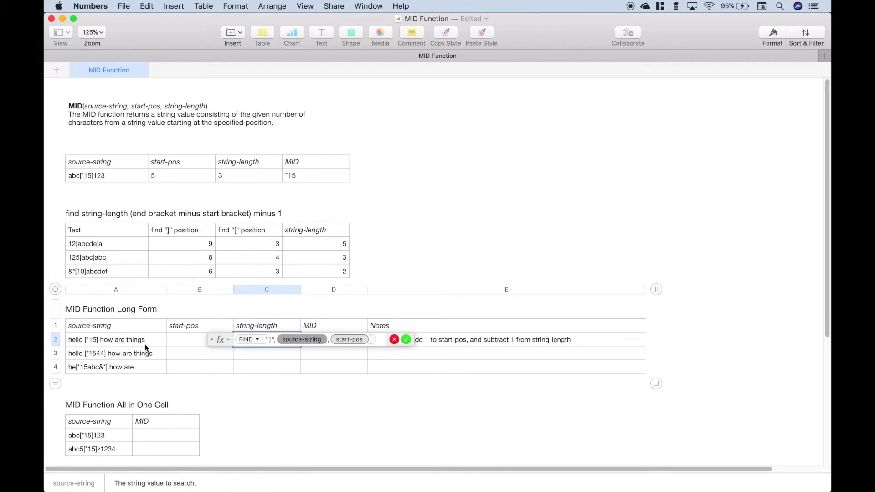
pyautogui.click(139, 341)
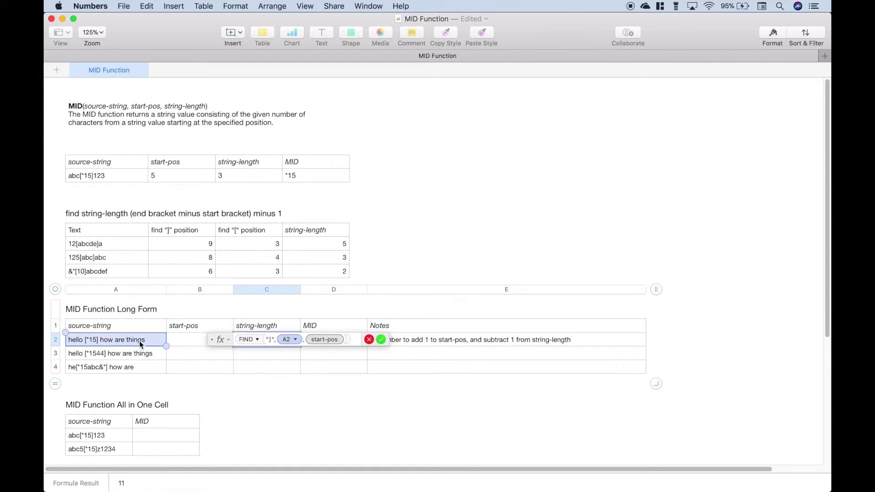
pyautogui.press('BackSpace')
pyautogui.write(')-FI')
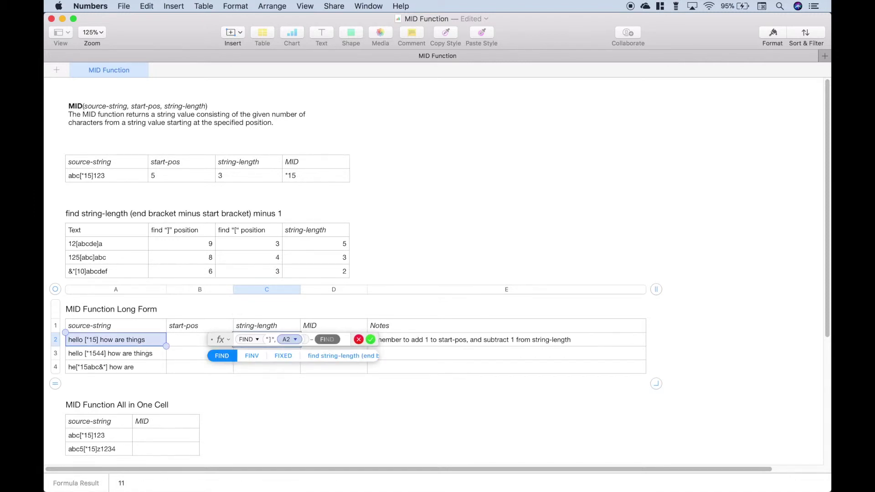
pyautogui.press('Return')
pyautogui.write('"[')
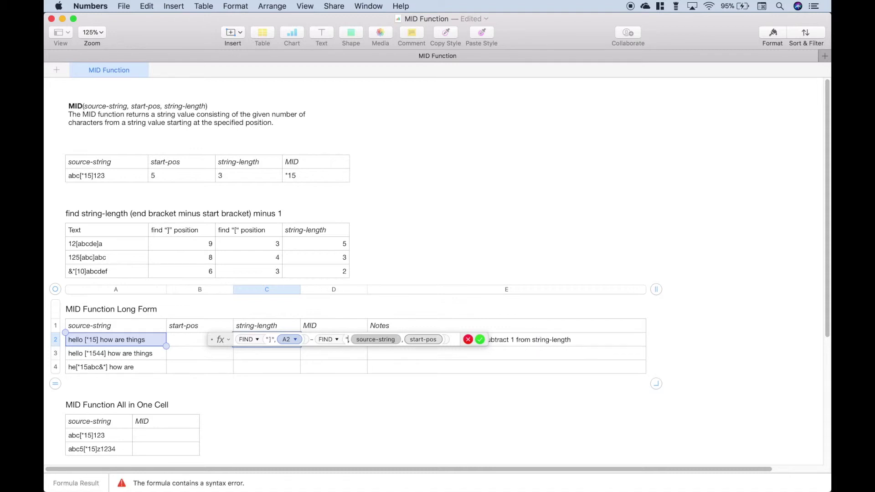
pyautogui.write('[",')
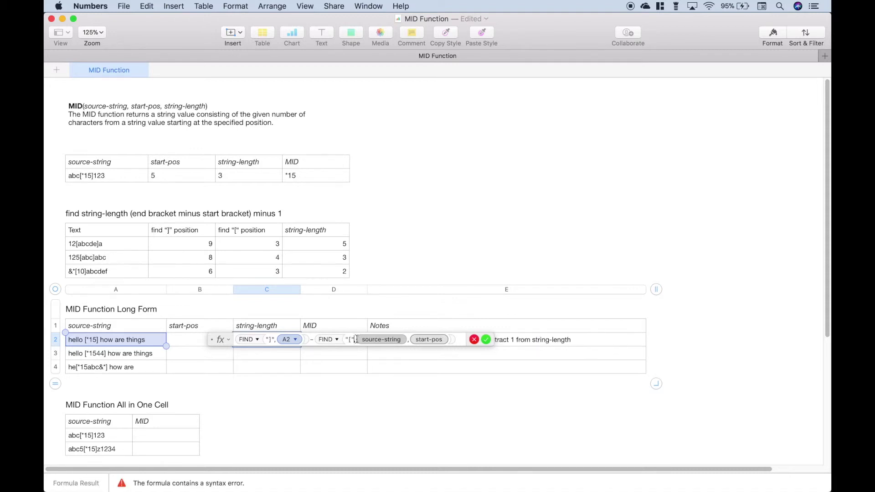
pyautogui.click(146, 338)
pyautogui.press('Delete')
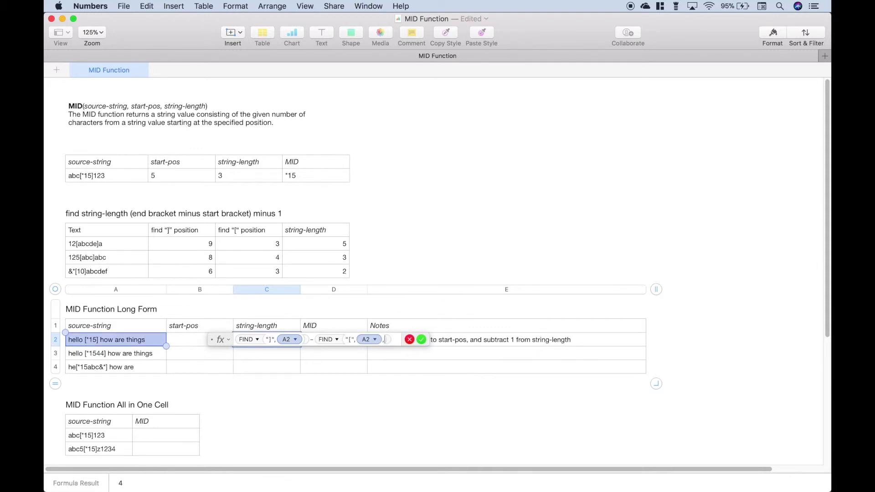
pyautogui.press('BackSpace')
# Commit the string-length formula and enter =MID(A2,B2,C2) in D2, returning *15].
pyautogui.click(419, 340)
pyautogui.click(318, 341)
pyautogui.write('=M')
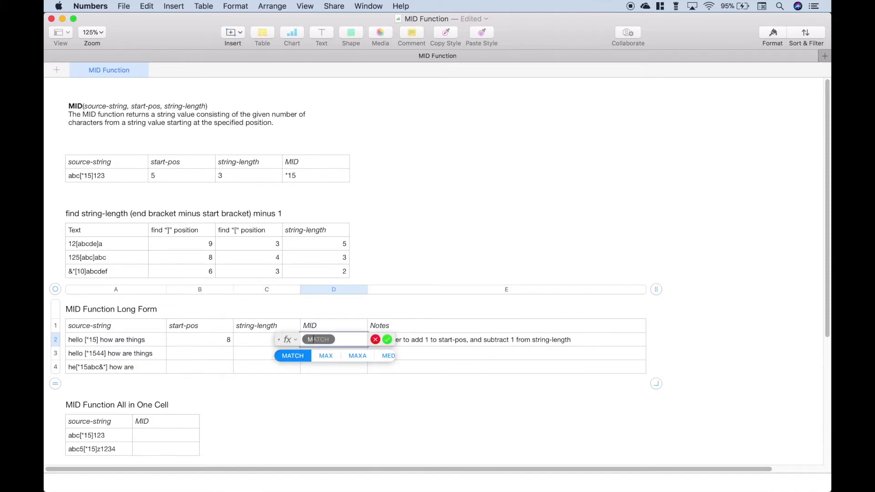
pyautogui.write('ID')
pyautogui.press('Return')
pyautogui.click(146, 339)
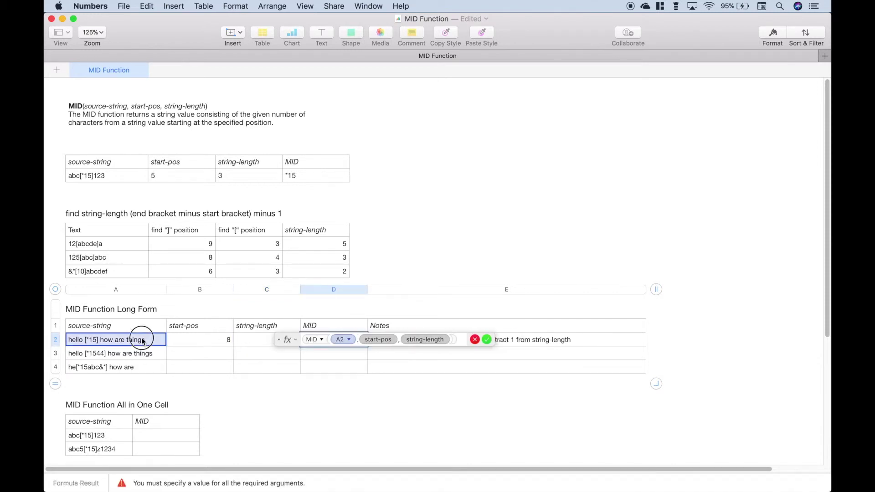
pyautogui.click(196, 345)
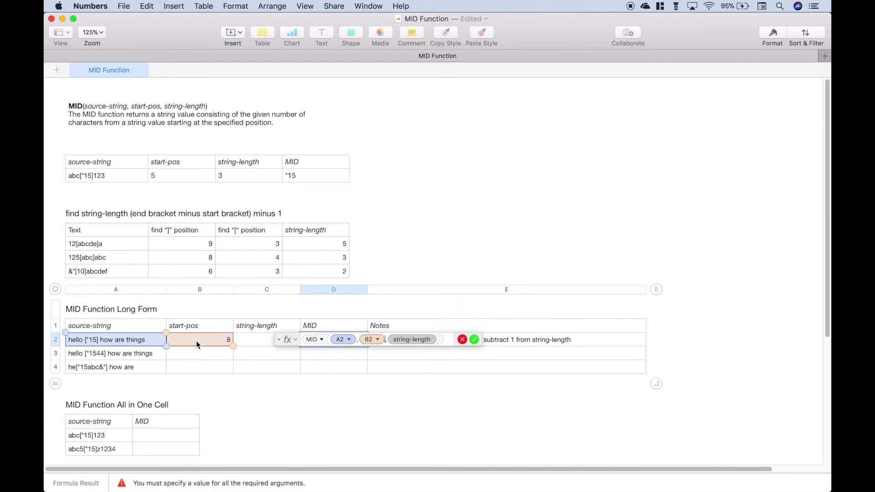
pyautogui.click(255, 340)
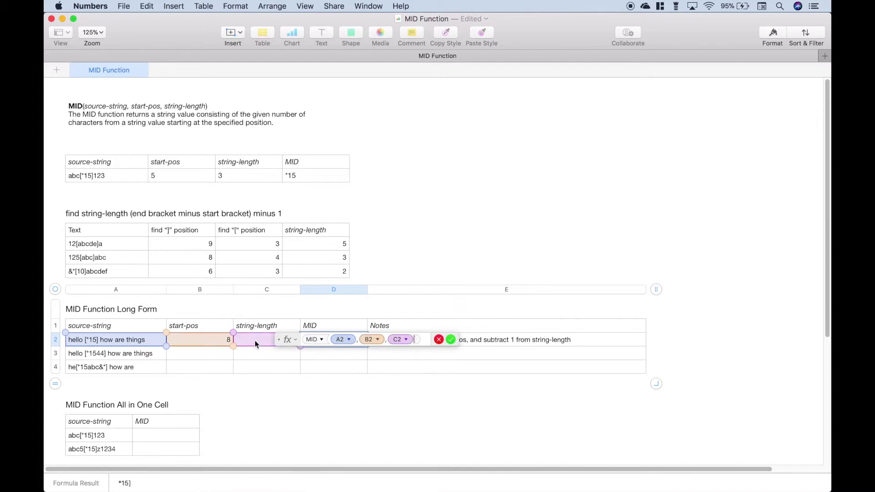
pyautogui.click(450, 339)
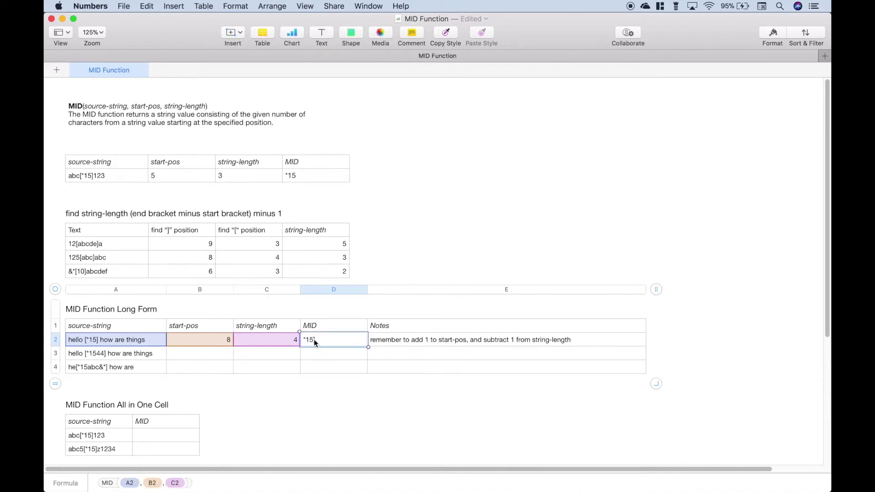
# Append -1 to the string-length formula so it returns 3 and MID gives *15.
pyautogui.click(263, 342)
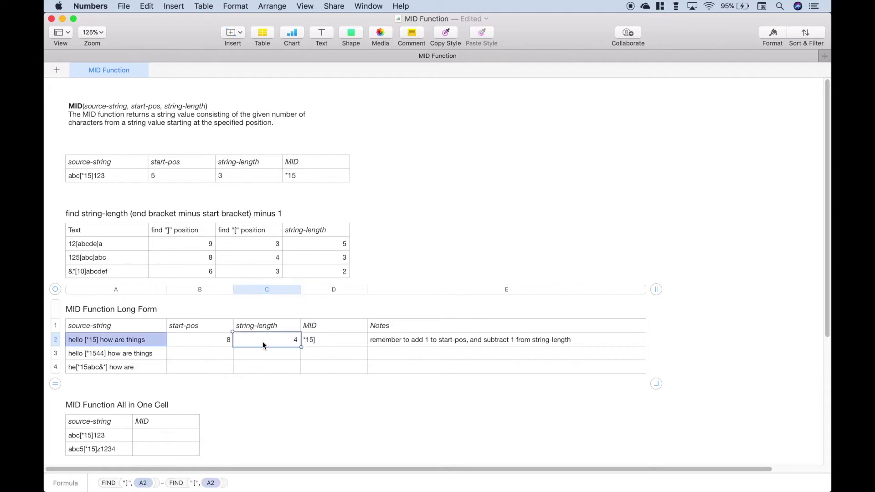
pyautogui.doubleClick(263, 341)
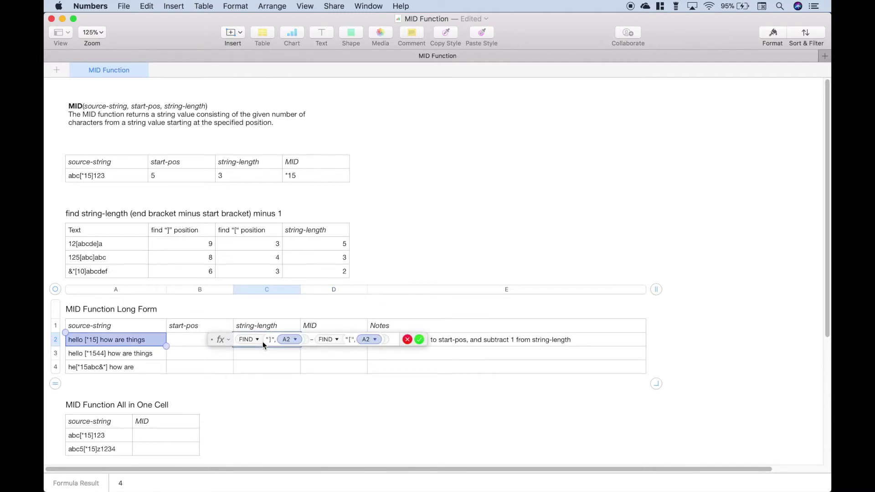
pyautogui.write('-1')
pyautogui.click(427, 343)
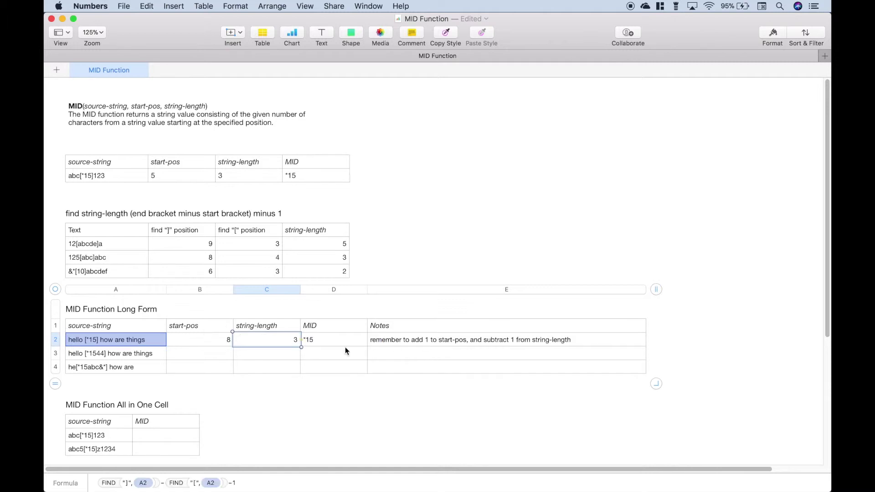
pyautogui.click(318, 341)
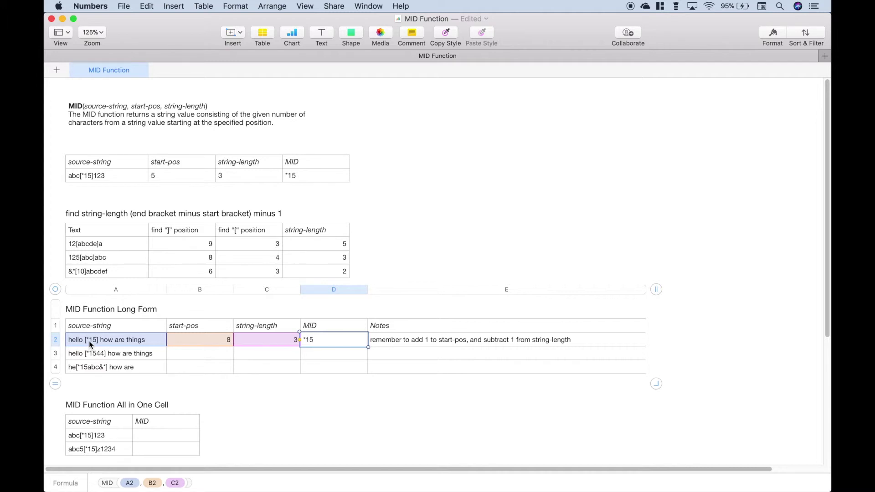
# Review the second and third source strings, then select row 2's start-pos formula.
pyautogui.click(110, 353)
pyautogui.click(108, 368)
pyautogui.click(109, 355)
pyautogui.click(112, 366)
pyautogui.click(112, 354)
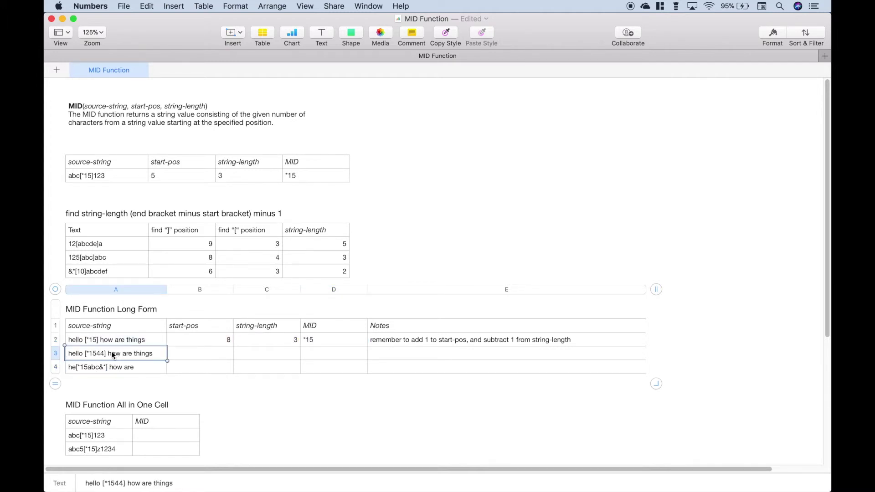
pyautogui.click(190, 344)
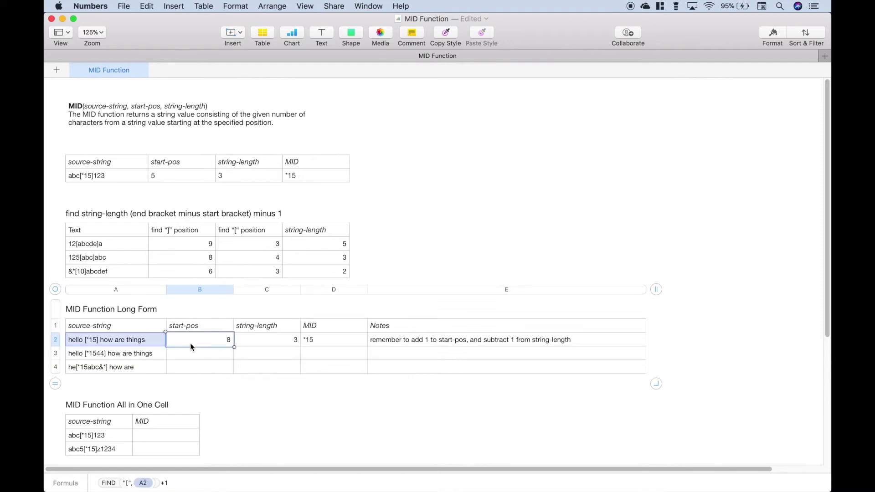
# Fill the start-pos, string-length and MID formulas down to rows 3 and 4, giving *1544 and *15abc&*.
pyautogui.hotkey('shift', 'Right')
pyautogui.hotkey('shift', 'Right')
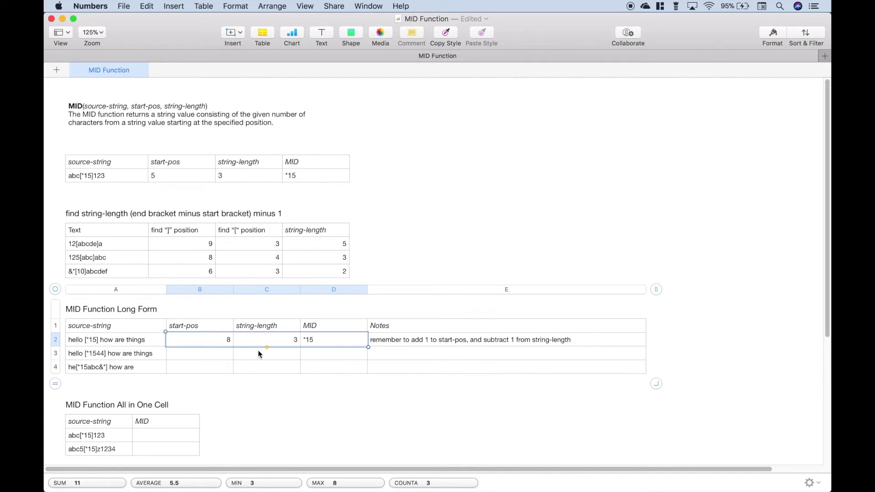
pyautogui.moveTo(267, 348); pyautogui.dragTo(268, 365)
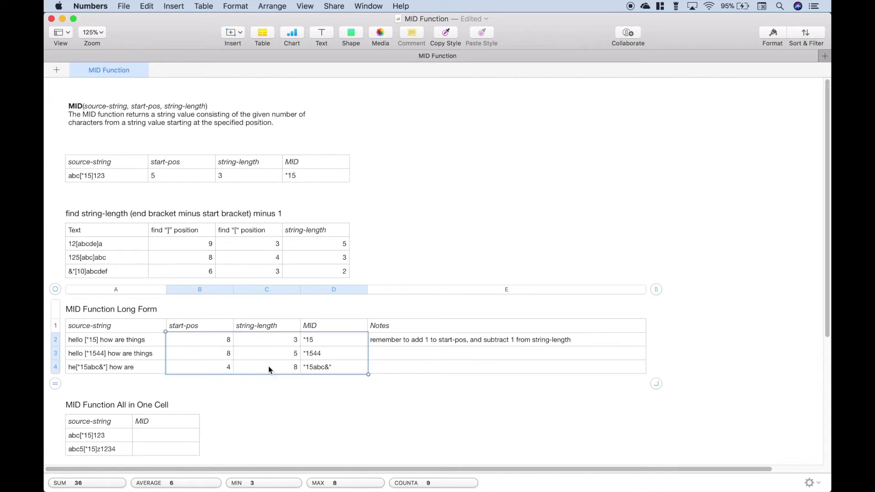
pyautogui.click(90, 358)
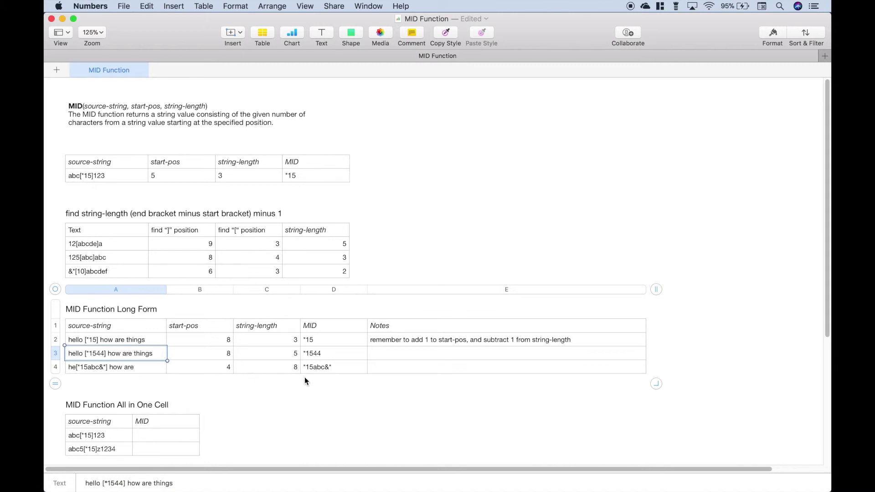
pyautogui.click(331, 358)
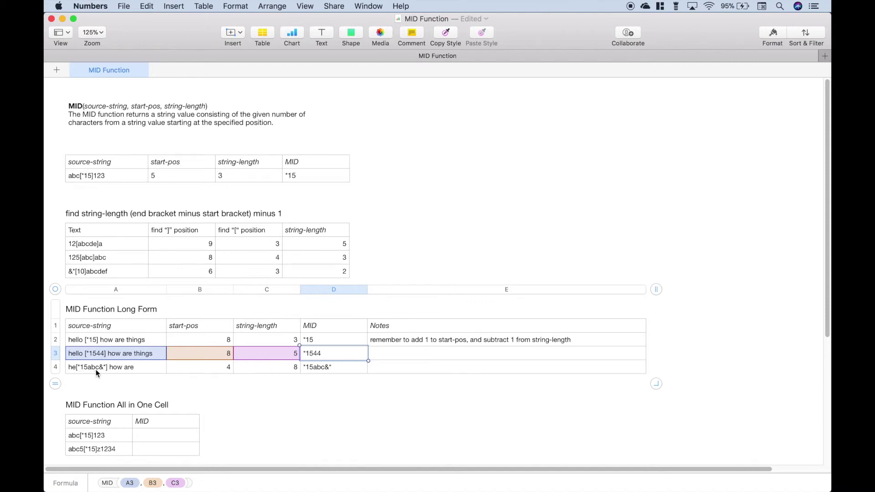
pyautogui.click(337, 371)
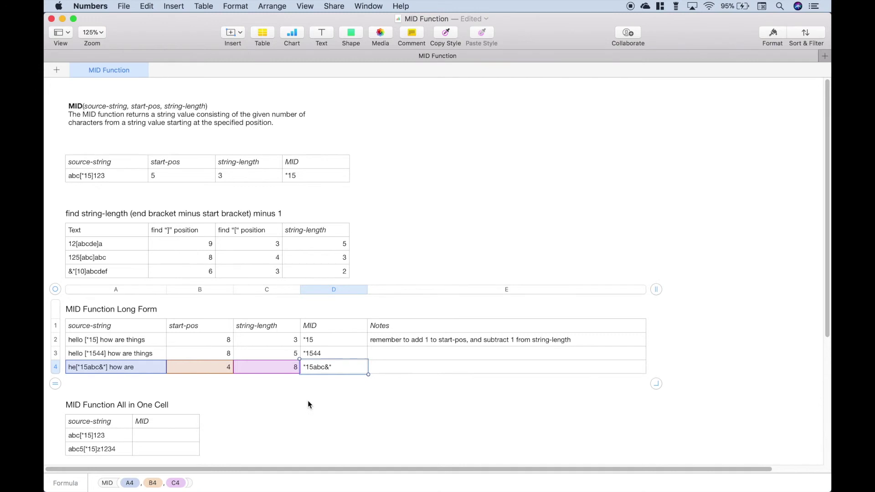
# Start a MID formula in the All in One Cell MID cell for abc[*15]123, using A2 as source.
pyautogui.scroll(-2, 308, 400)
pyautogui.scroll(-3, 308, 402)
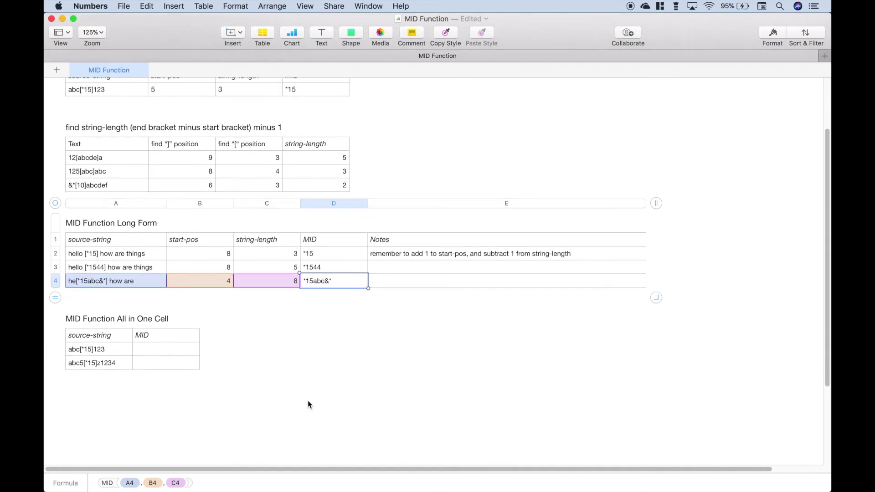
pyautogui.click(167, 351)
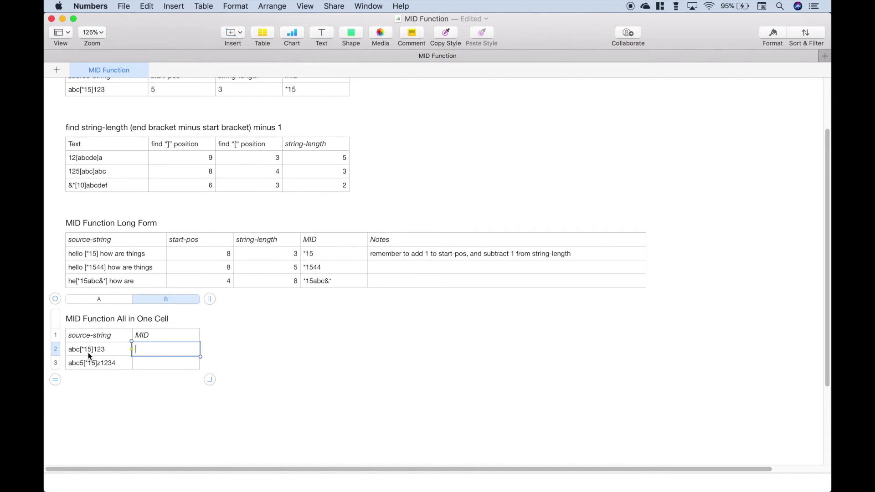
pyautogui.write('=mid')
pyautogui.press('Return')
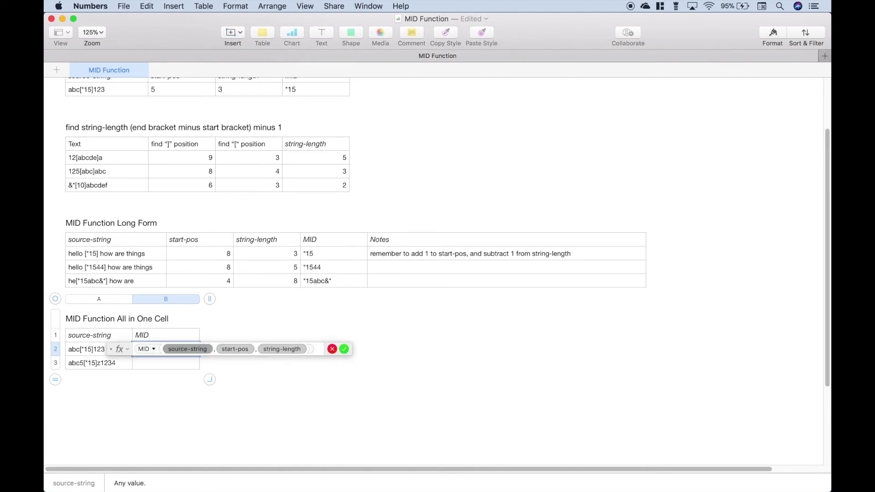
pyautogui.click(86, 350)
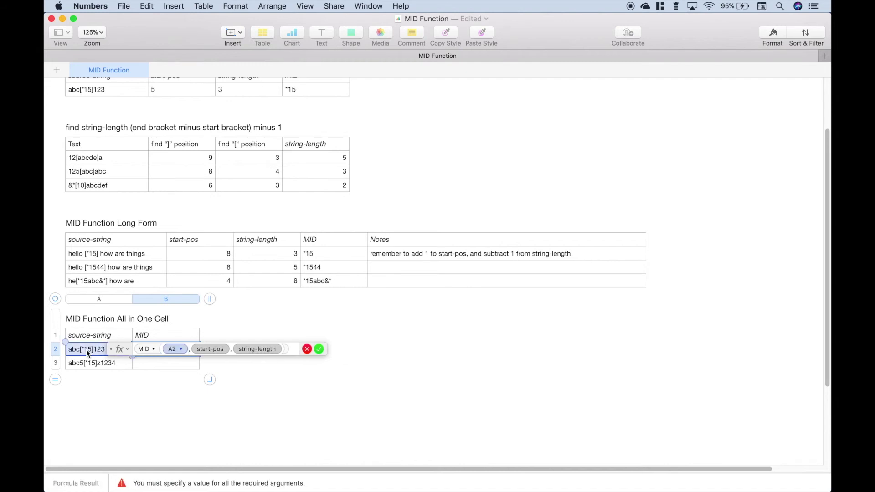
pyautogui.moveTo(112, 349); pyautogui.dragTo(223, 348)
# Make MID's start position FIND("[",A2)+1.
pyautogui.click(318, 349)
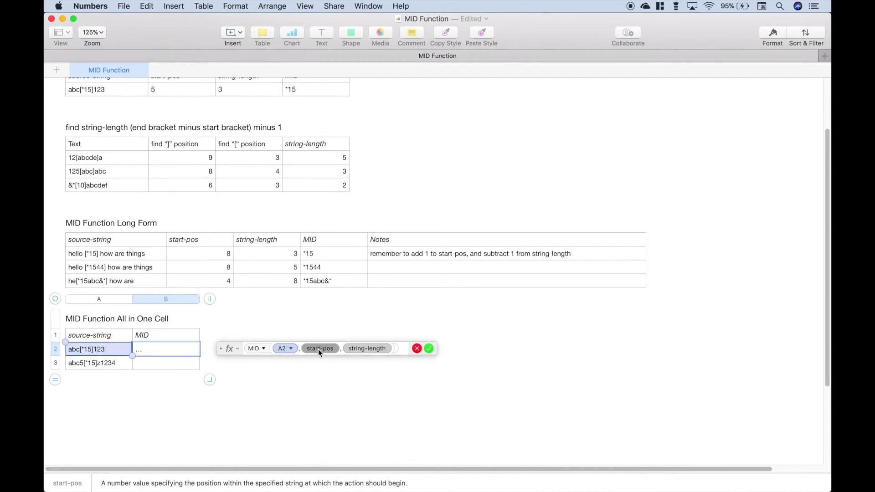
pyautogui.write('FIND')
pyautogui.press('Return')
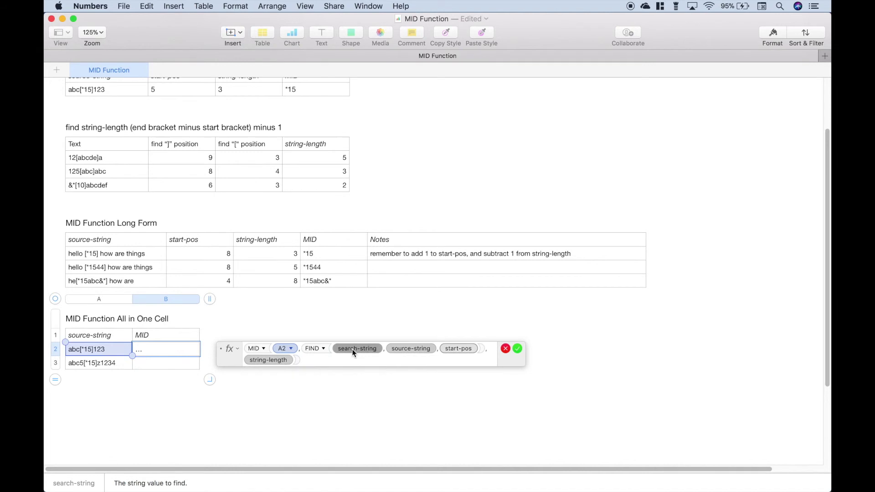
pyautogui.write('"')
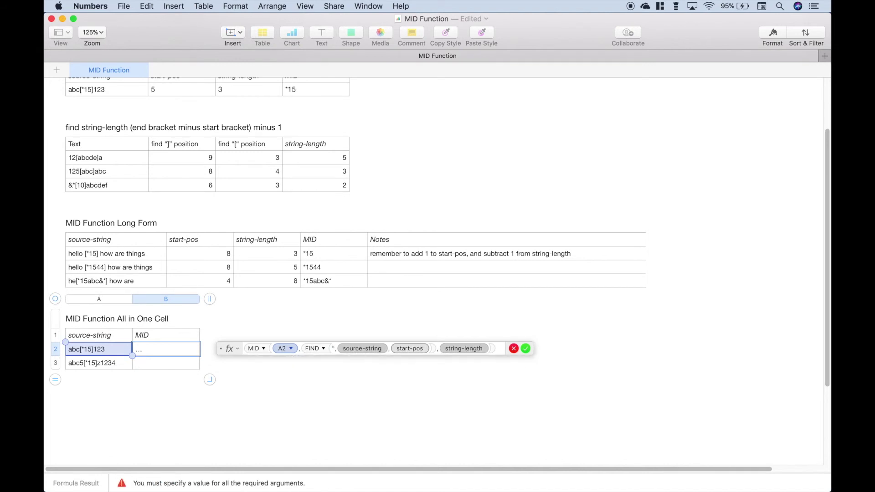
pyautogui.write('["')
pyautogui.click(375, 350)
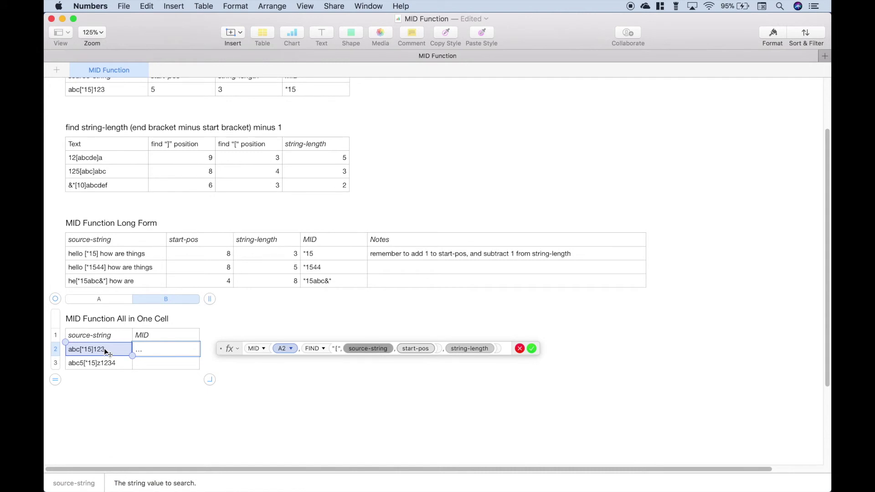
pyautogui.click(105, 350)
pyautogui.click(390, 349)
pyautogui.press('BackSpace')
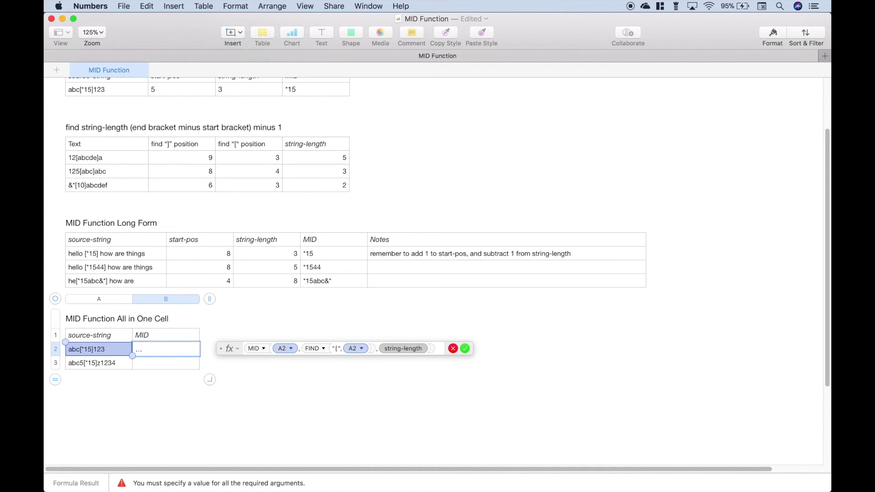
pyautogui.write('+1,')
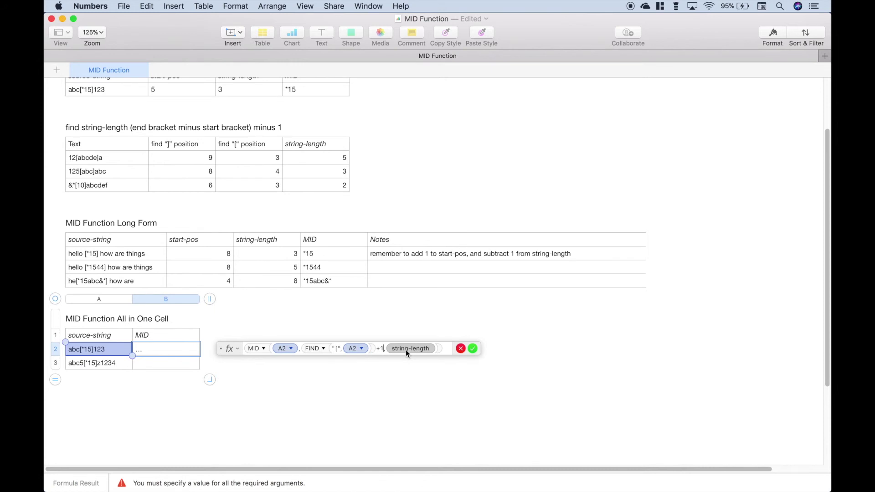
pyautogui.write('FIND')
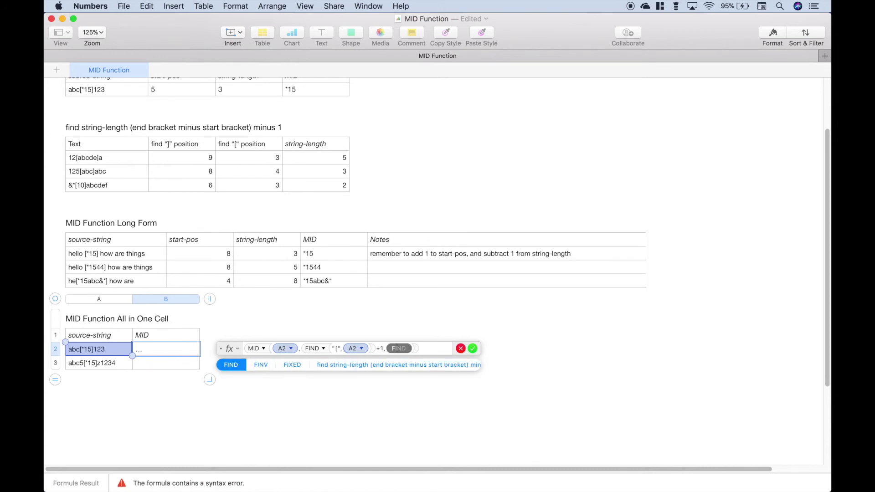
# Set MID's length to FIND("]",A2)-FIND("[",A2)-1 and confirm, returning *15.
pyautogui.press('Return')
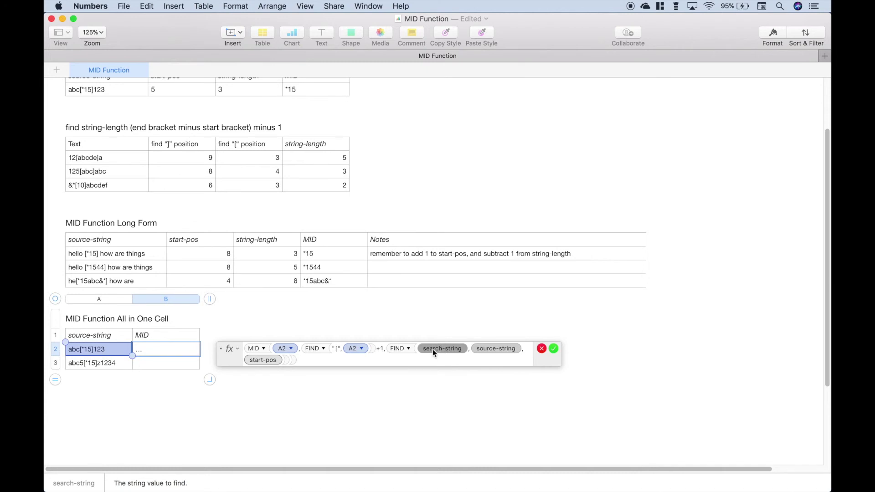
pyautogui.write('"]",')
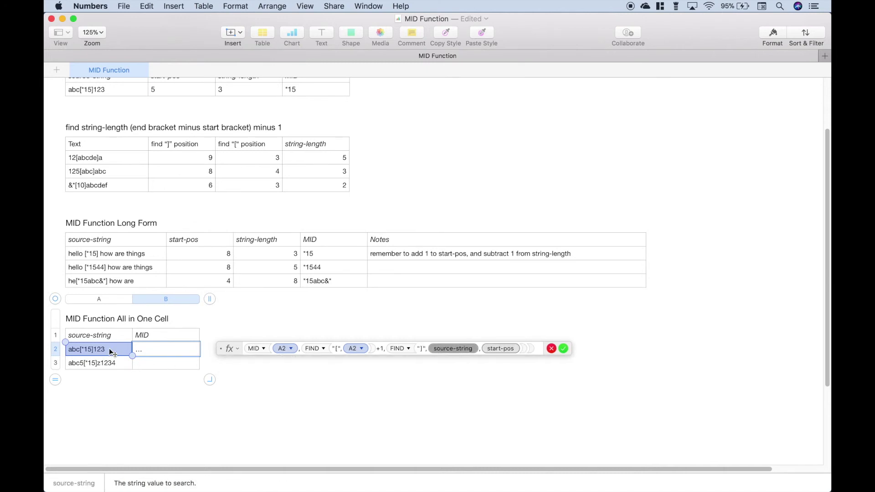
pyautogui.click(111, 349)
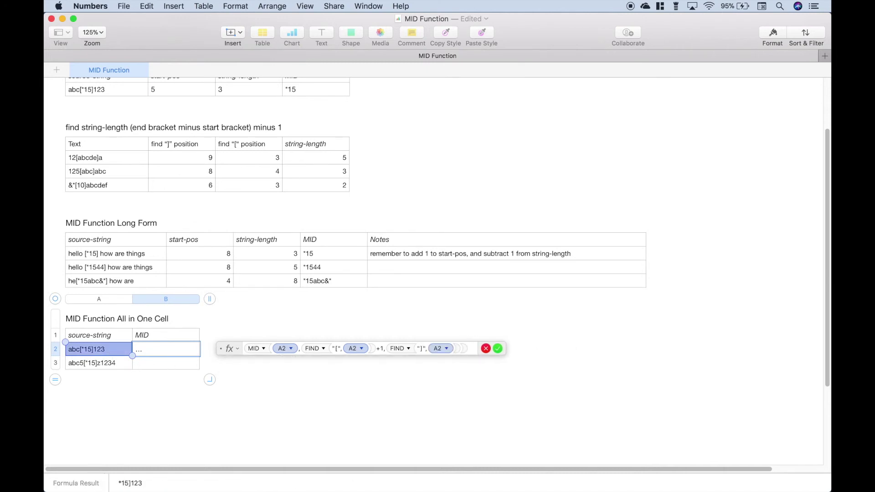
pyautogui.write(')-FIND')
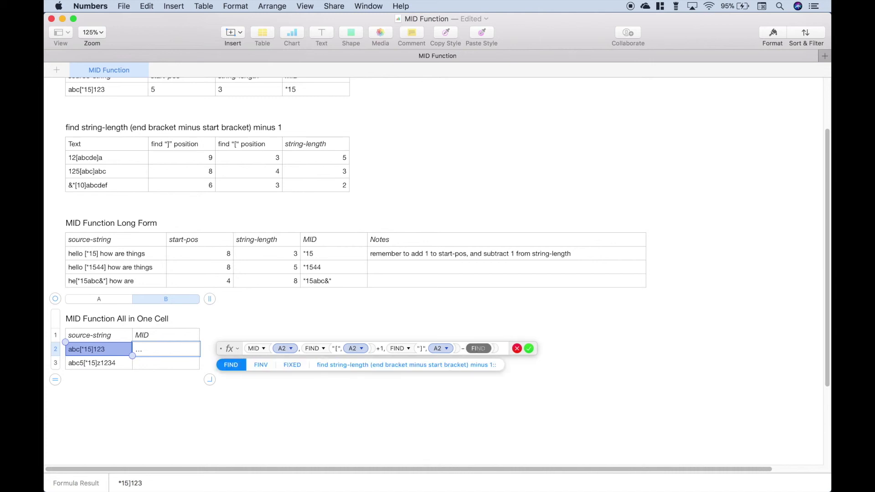
pyautogui.press('Return')
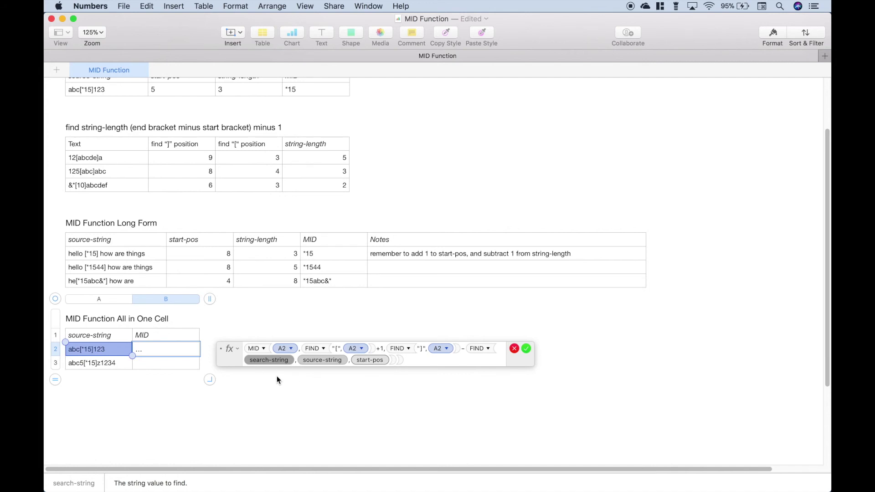
pyautogui.write('"[",')
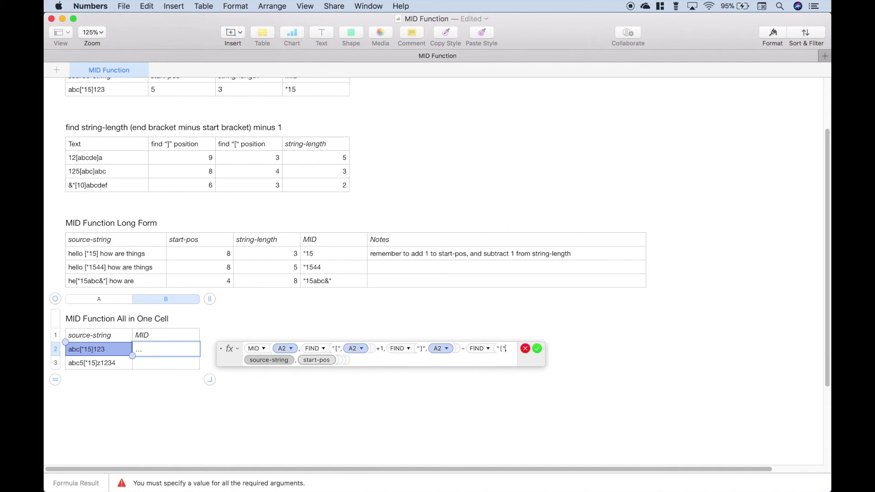
pyautogui.click(116, 351)
pyautogui.click(286, 361)
pyautogui.press('Delete')
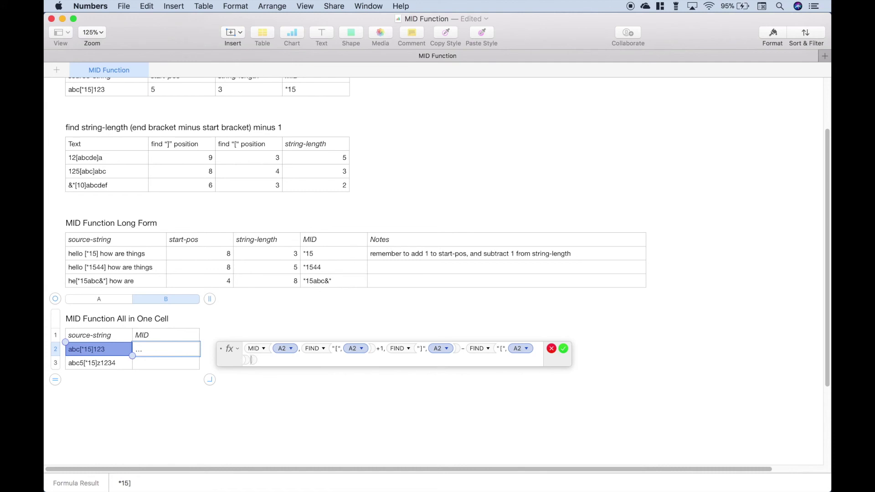
pyautogui.write('-1')
pyautogui.click(564, 349)
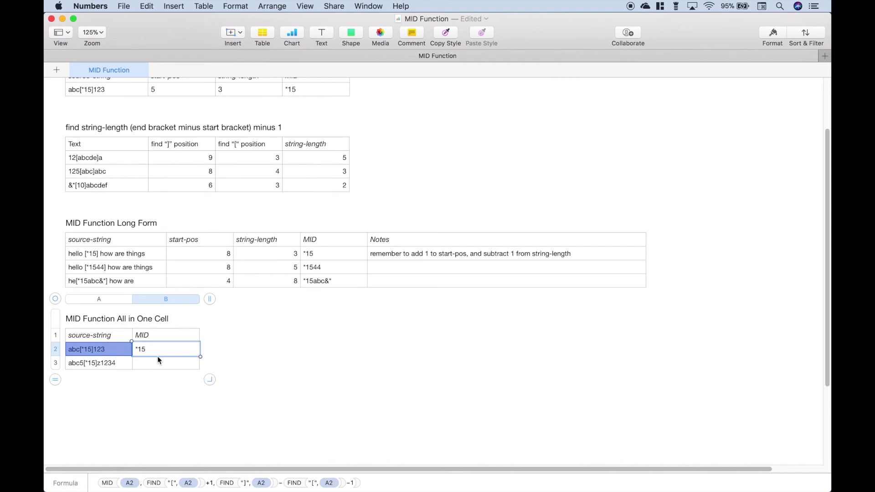
pyautogui.click(95, 363)
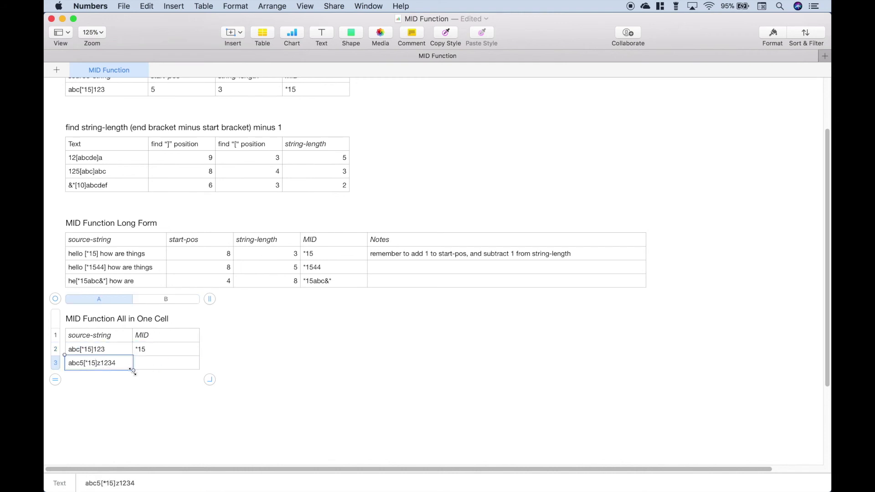
# Change A3 to abc5[*15abc]z1234 and fill B2's nested MID formula into B3, returning *15abc.
pyautogui.write('abc')
pyautogui.click(159, 364)
pyautogui.click(159, 349)
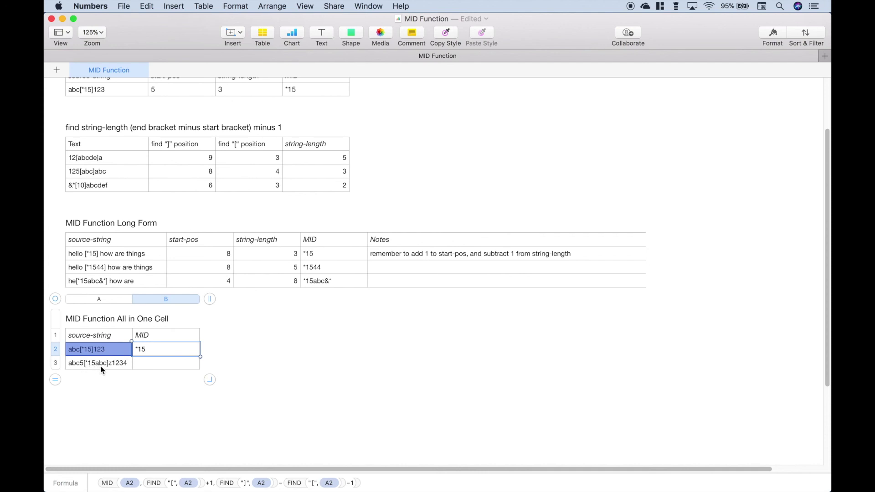
pyautogui.moveTo(166, 356); pyautogui.dragTo(166, 364)
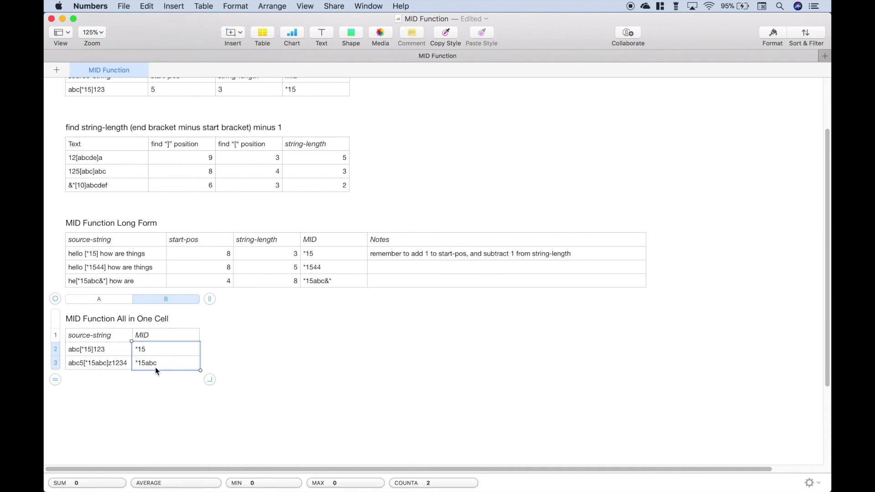